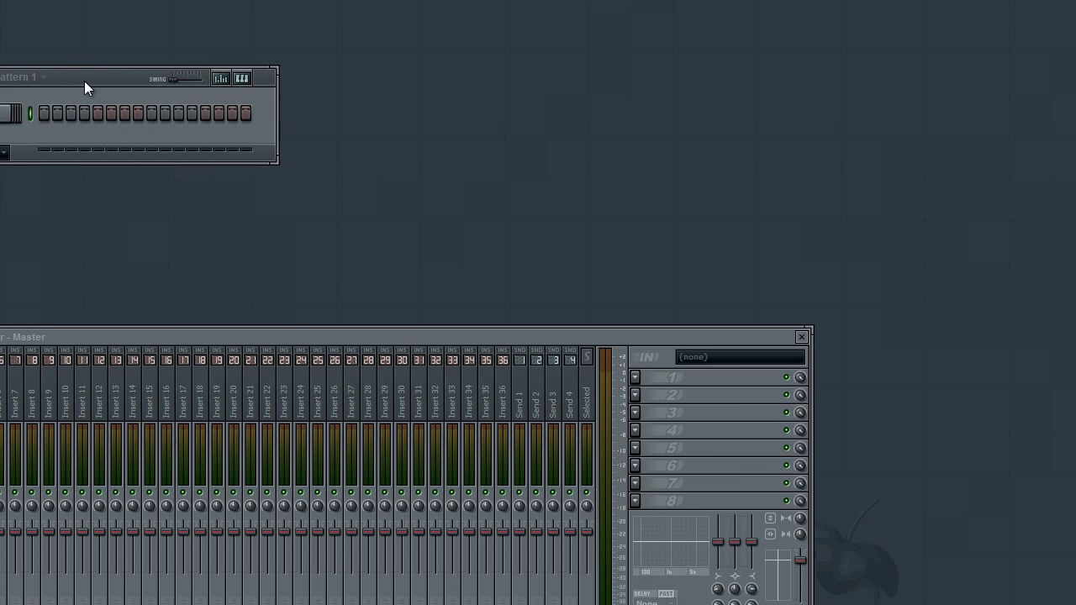
Replace the Sampler channel with 3x Osc and set oscillator 1 to the noise waveform
left_click_drag(84, 81, 128, 79)
right_click(25, 114)
mouse_move(90, 296)
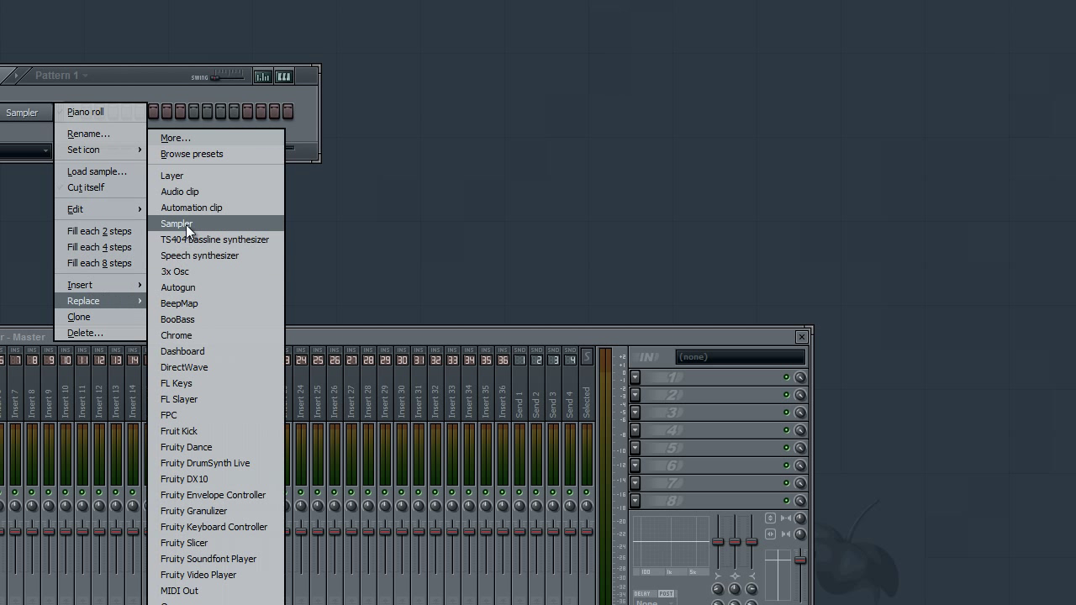
left_click(211, 271)
left_click_drag(365, 182, 147, 58)
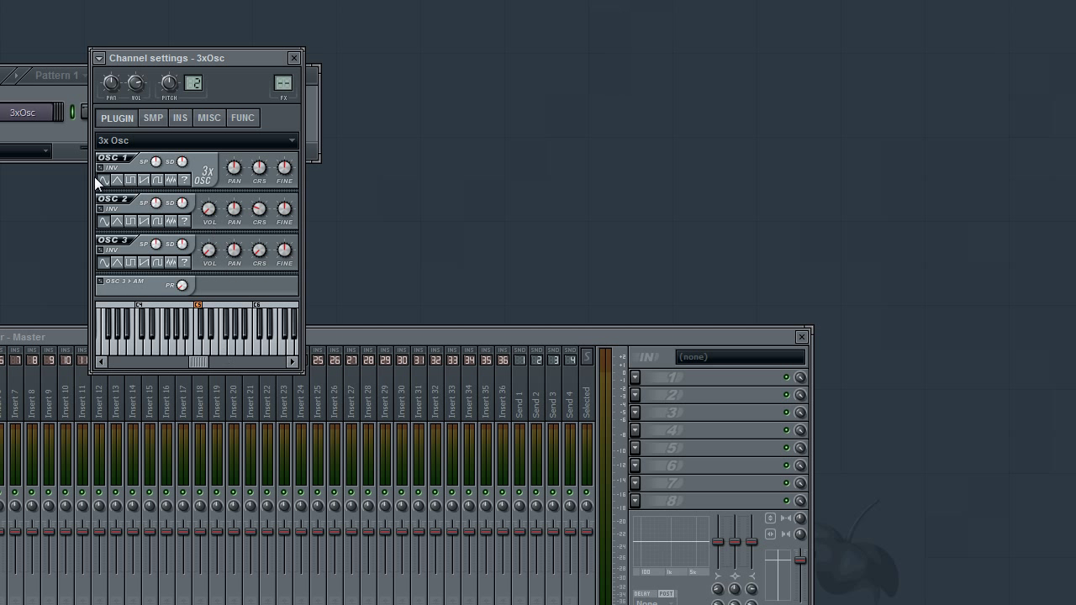
left_click(171, 181)
left_click(295, 58)
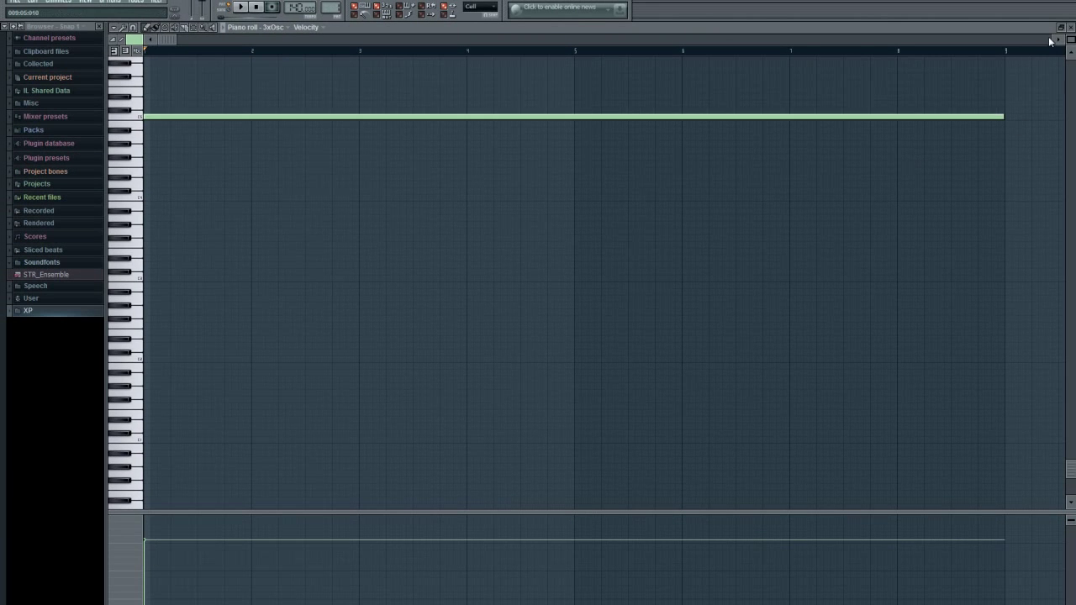
Link the 3xOsc channel to mixer Insert 1 and open that track's Fruity Parametric EQ 2
left_click(1070, 27)
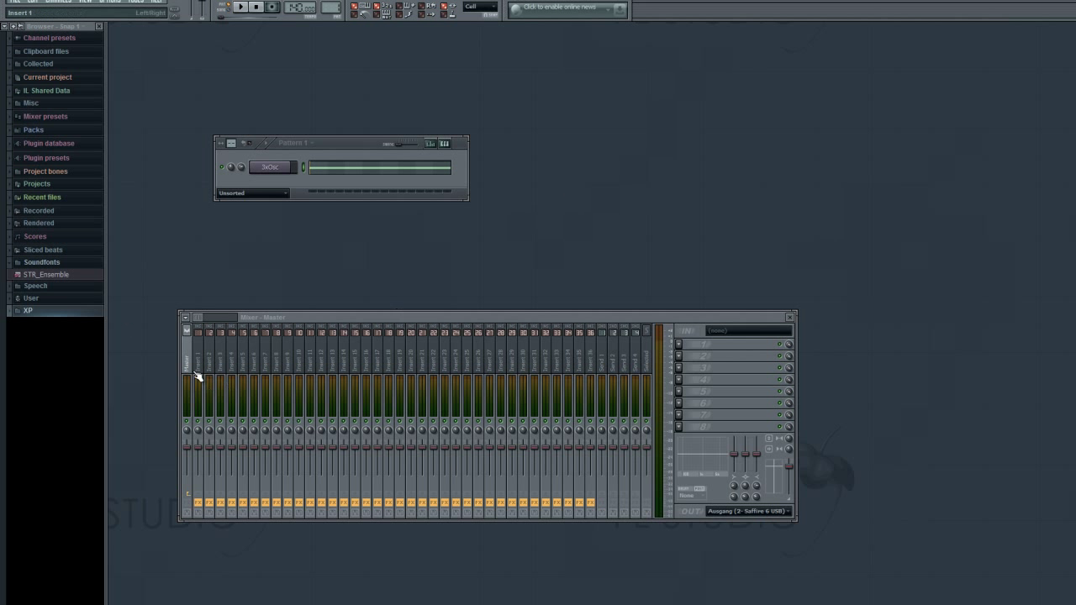
left_click(291, 172)
right_click(200, 327)
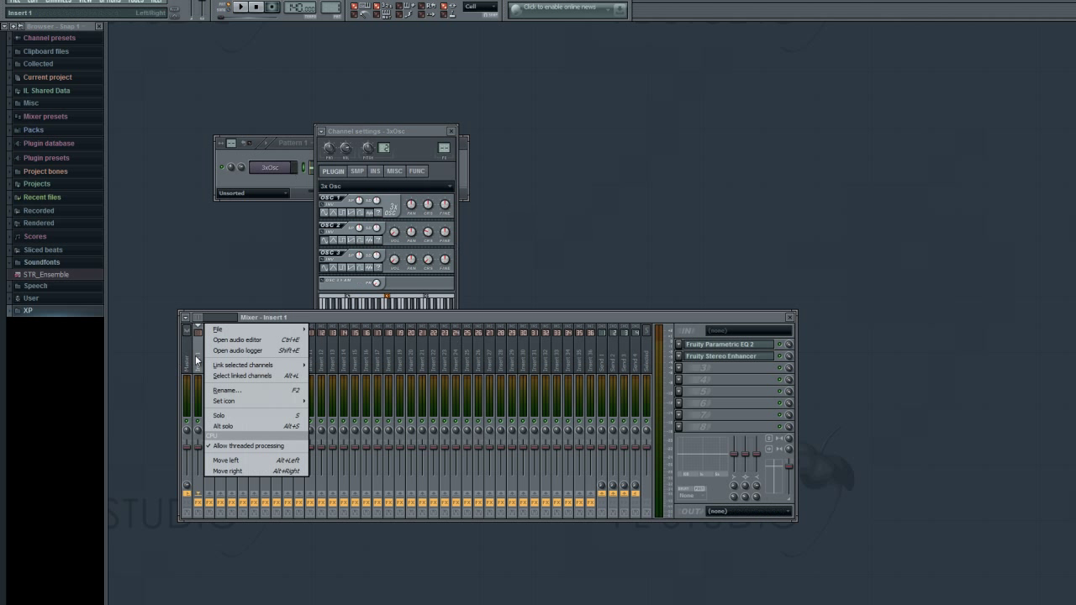
mouse_move(291, 365)
left_click(344, 365)
left_click(755, 348)
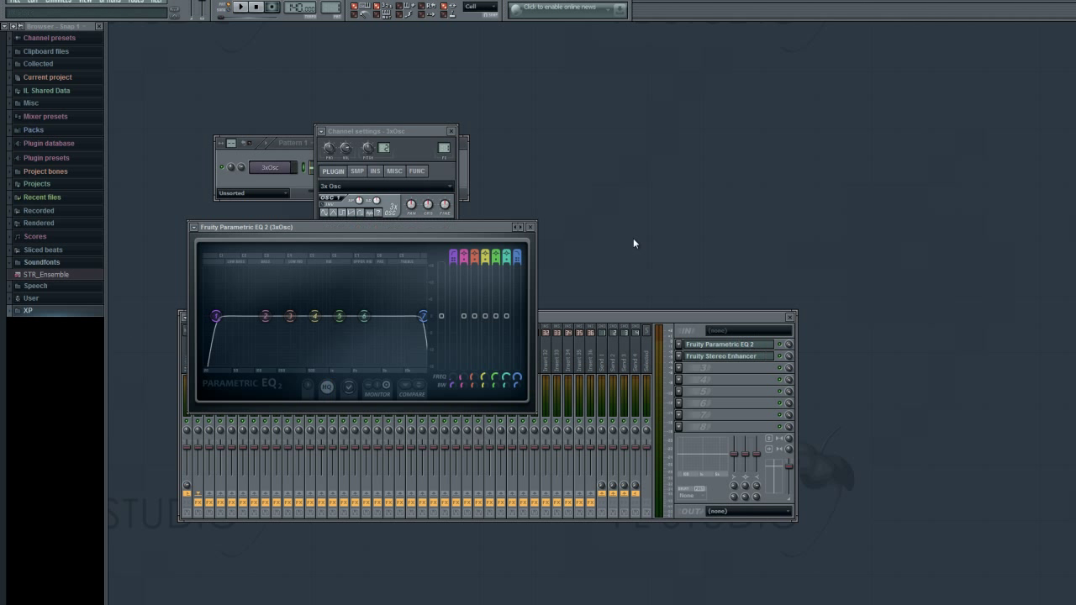
left_click(451, 131)
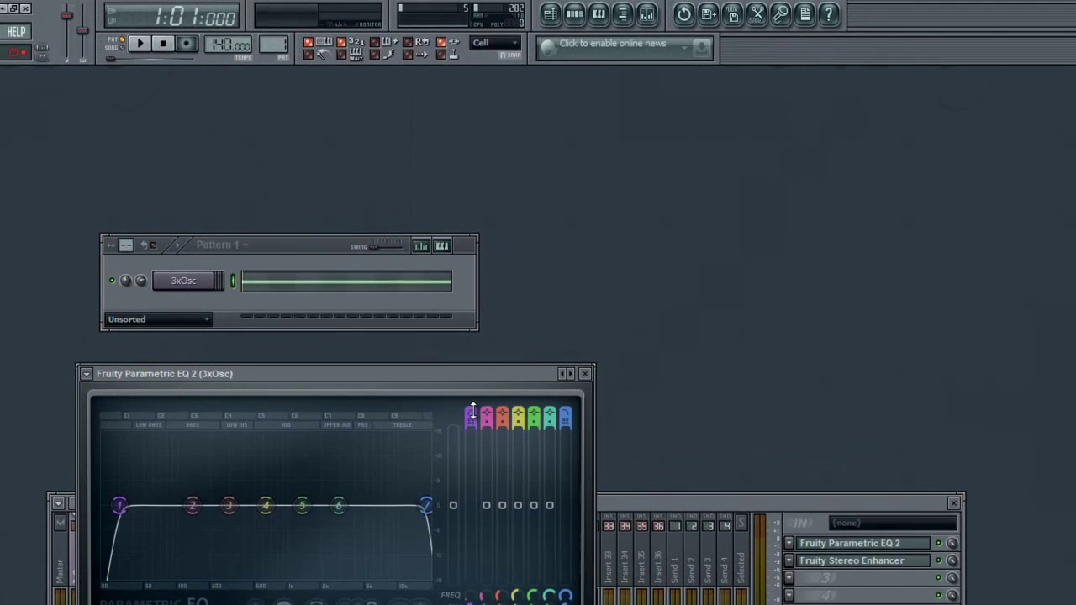
Leave only band 1 of Parametric EQ 2 active, as a band pass at the low-frequency end
left_click_drag(473, 411, 472, 413)
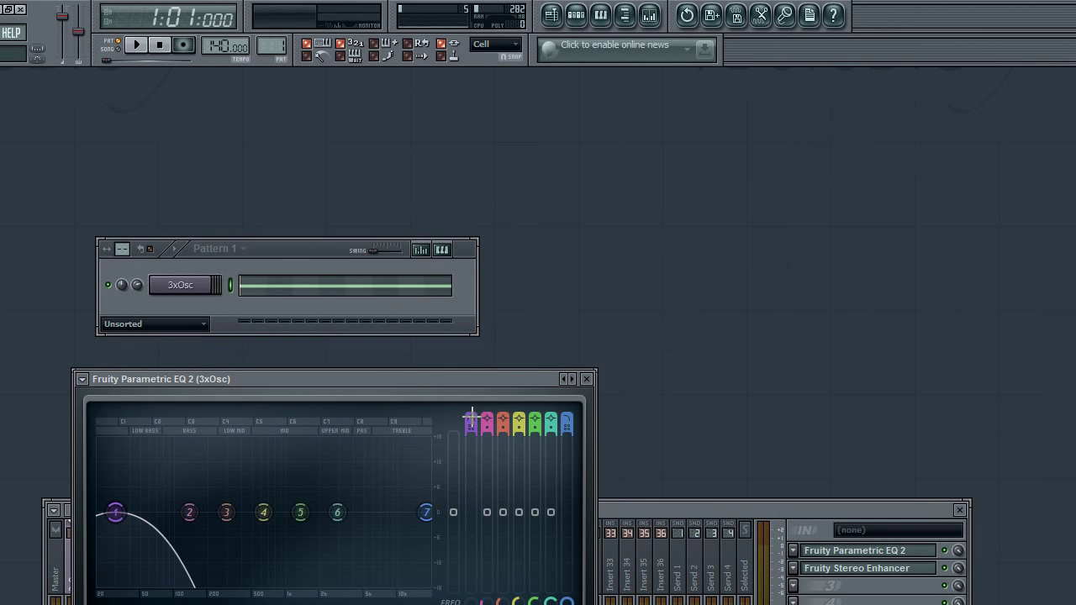
left_click_drag(115, 512, 169, 527)
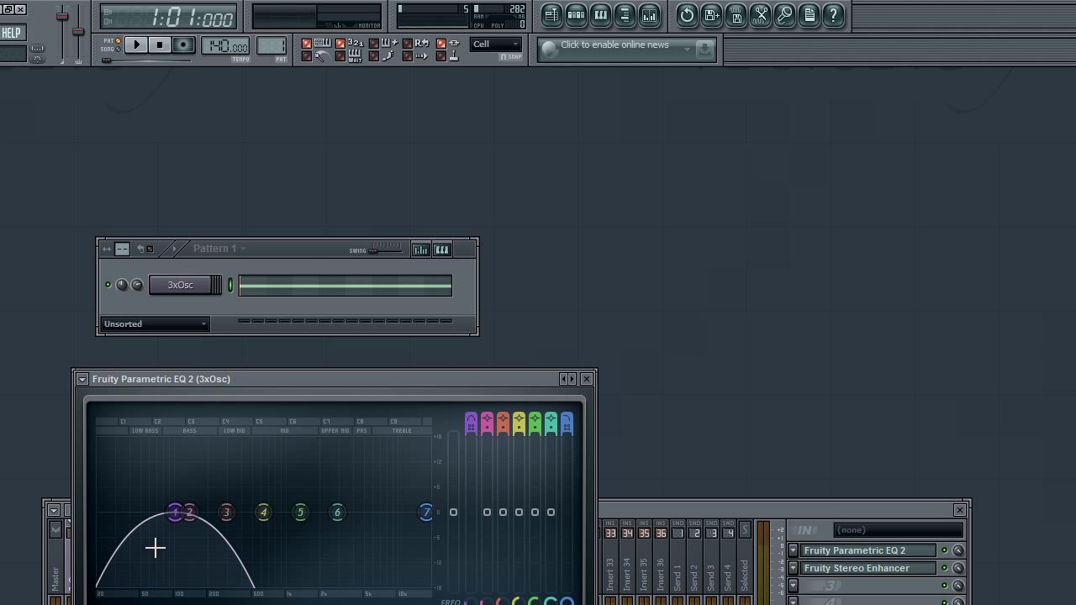
left_click_drag(177, 512, 260, 548)
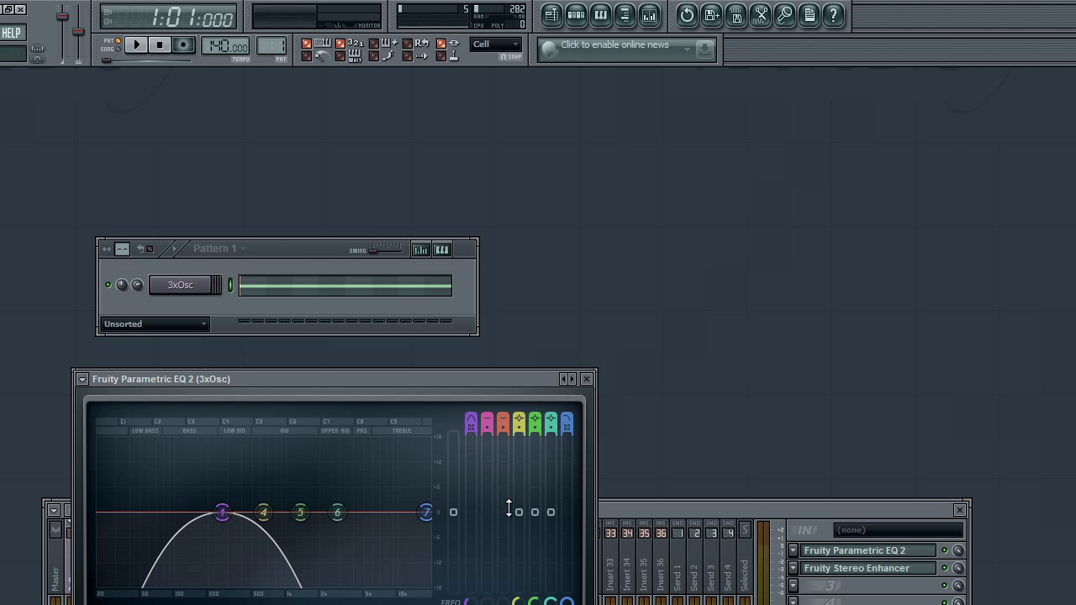
left_click_drag(521, 418, 558, 450)
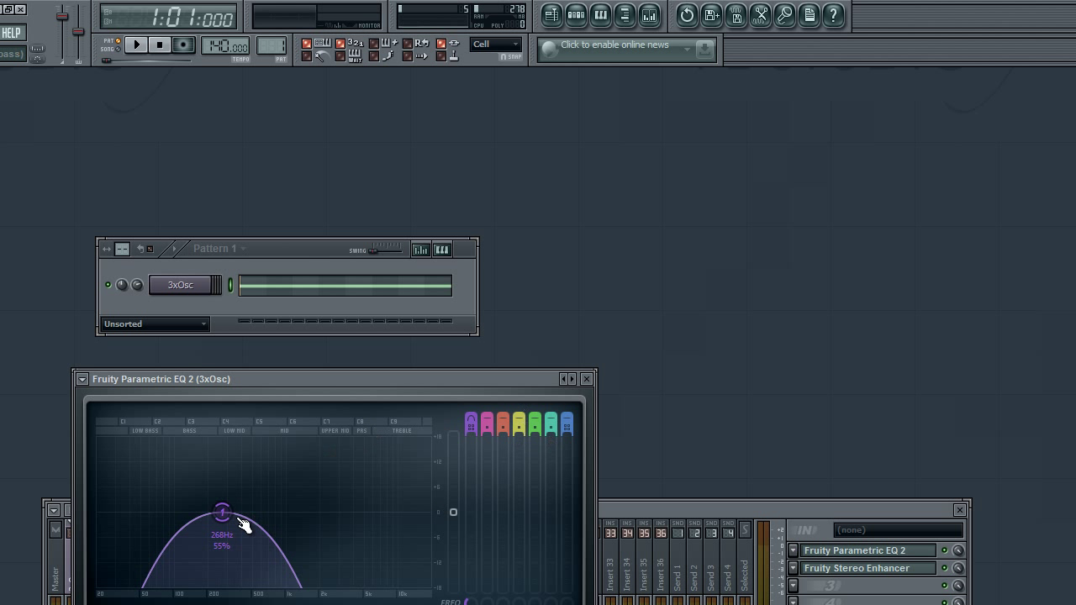
left_click_drag(227, 515, 61, 538)
Place Pattern 1 at bar 1 on Track 1 of the playlist
left_click(194, 286)
left_click(550, 14)
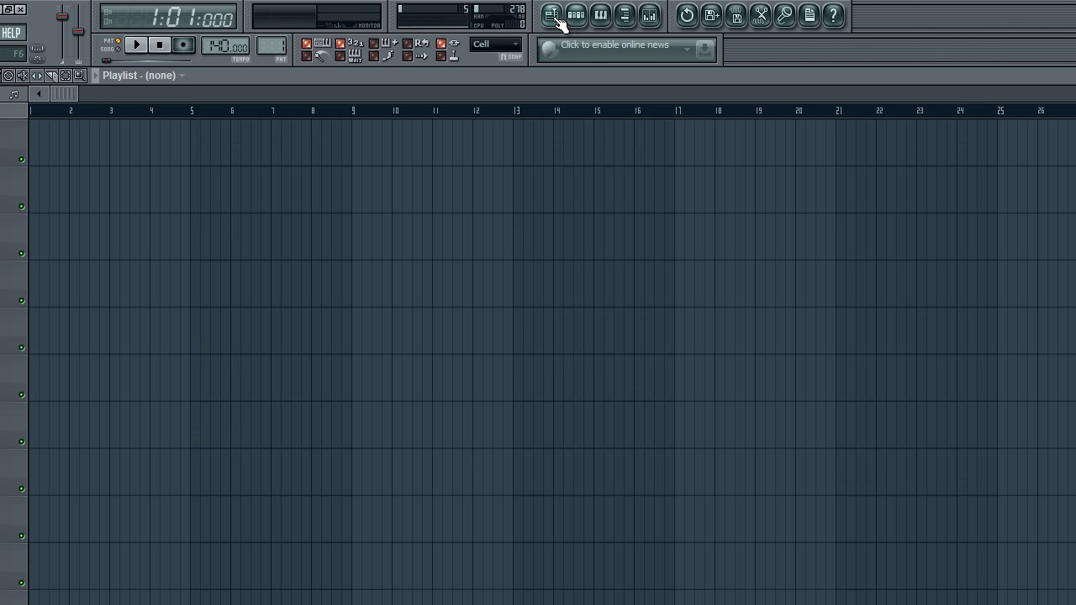
left_click(37, 147)
left_click(68, 174)
left_click(67, 225)
right_click(67, 224)
Create an automation clip for the EQ's band 1 frequency and shape it into a curve rising up to bar 9
left_click(573, 17)
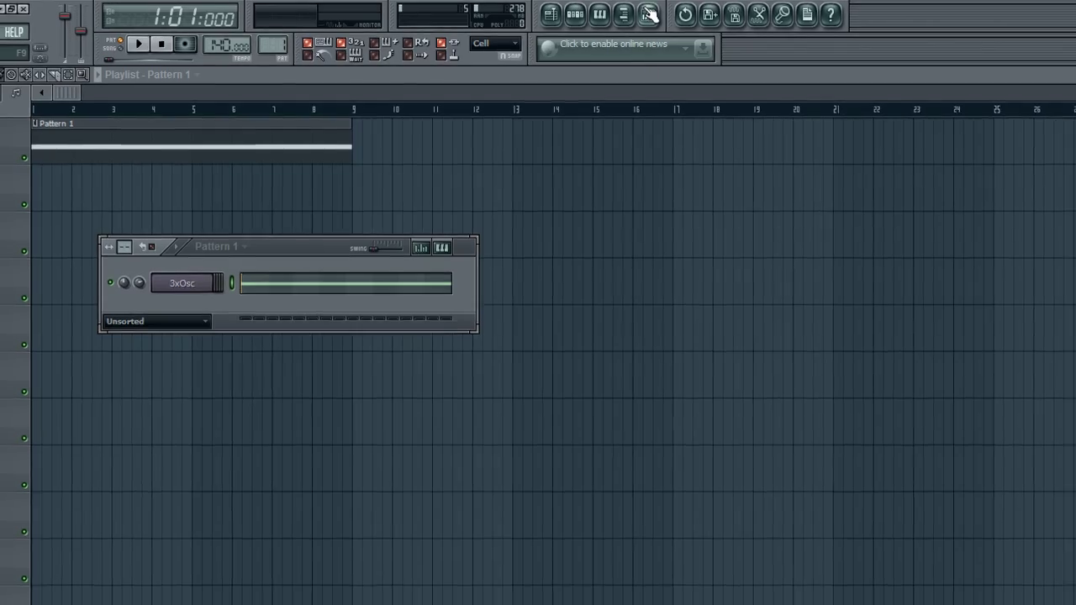
left_click(649, 14)
left_click(714, 348)
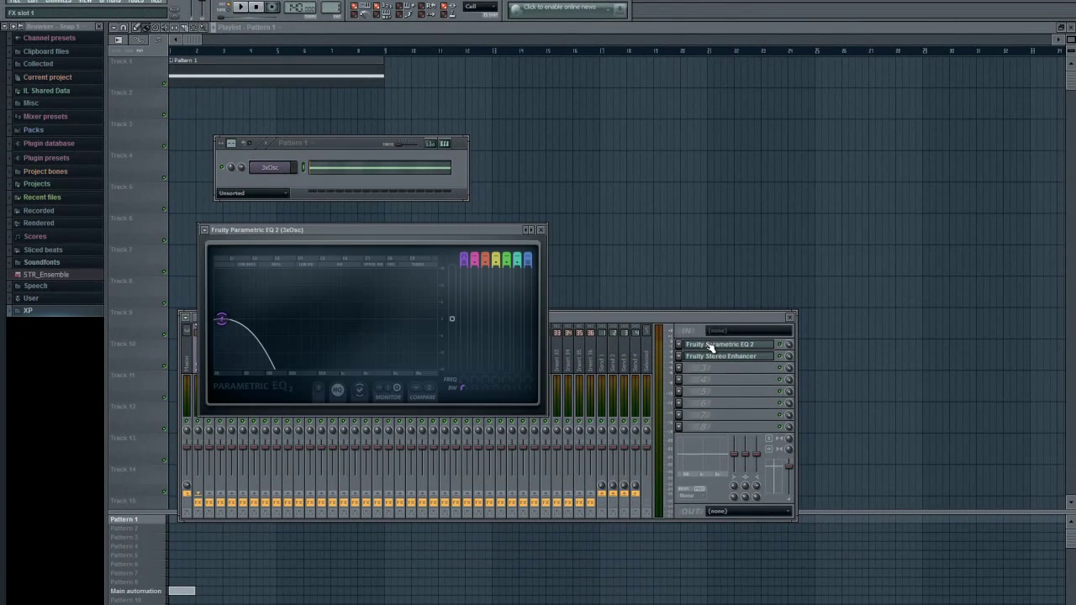
right_click(461, 379)
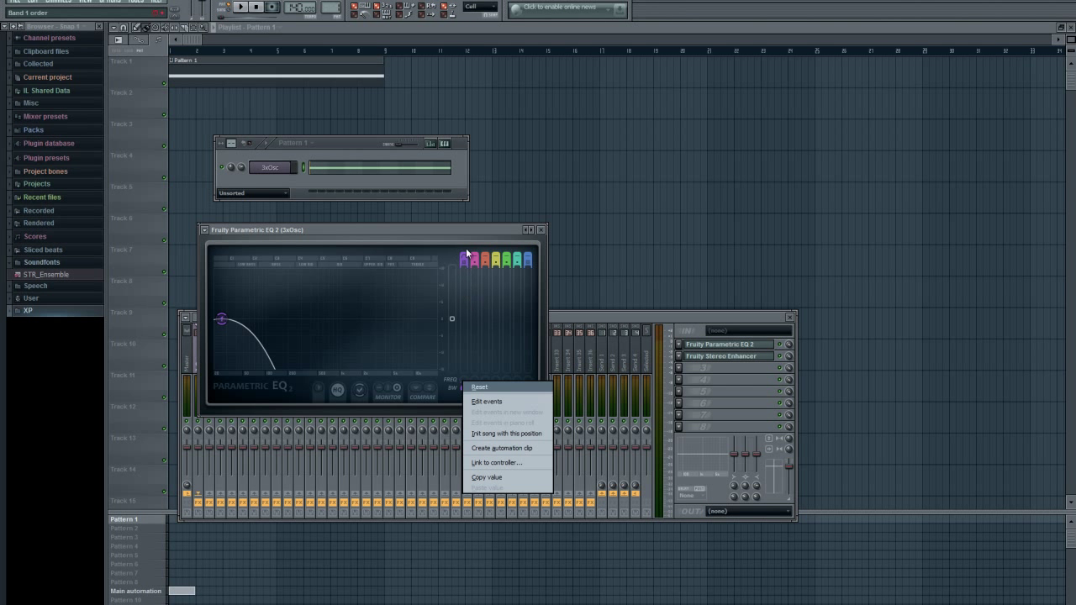
left_click(516, 448)
left_click(541, 229)
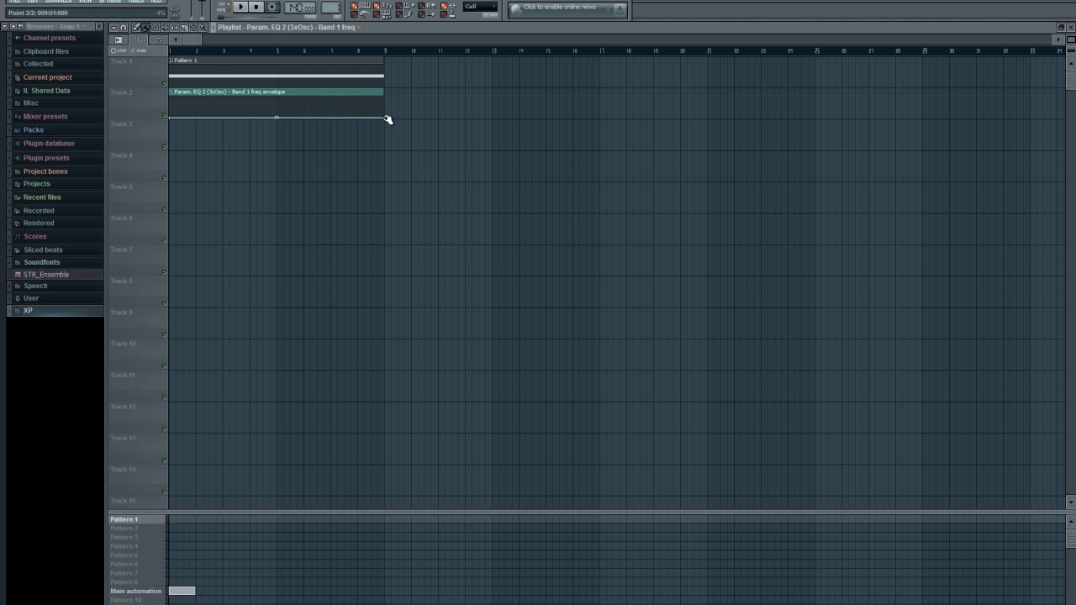
left_click_drag(388, 119, 389, 103)
left_click_drag(287, 112, 277, 122)
Turn EQ band 4 into a Steep 8 low pass with reset bandwidth and move it to the high-frequency end
key("F9")
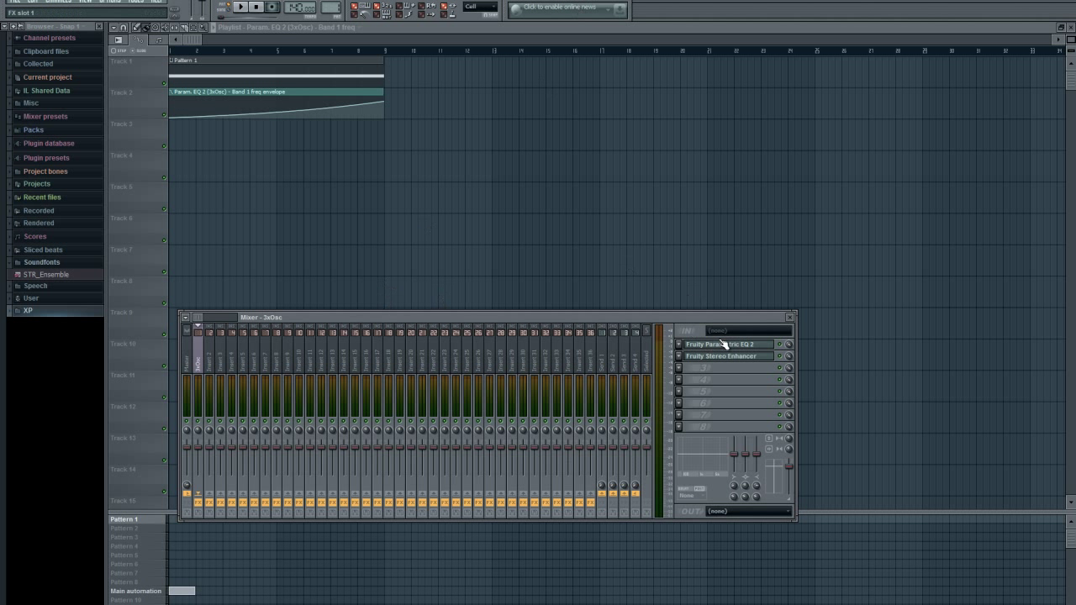
left_click(684, 343)
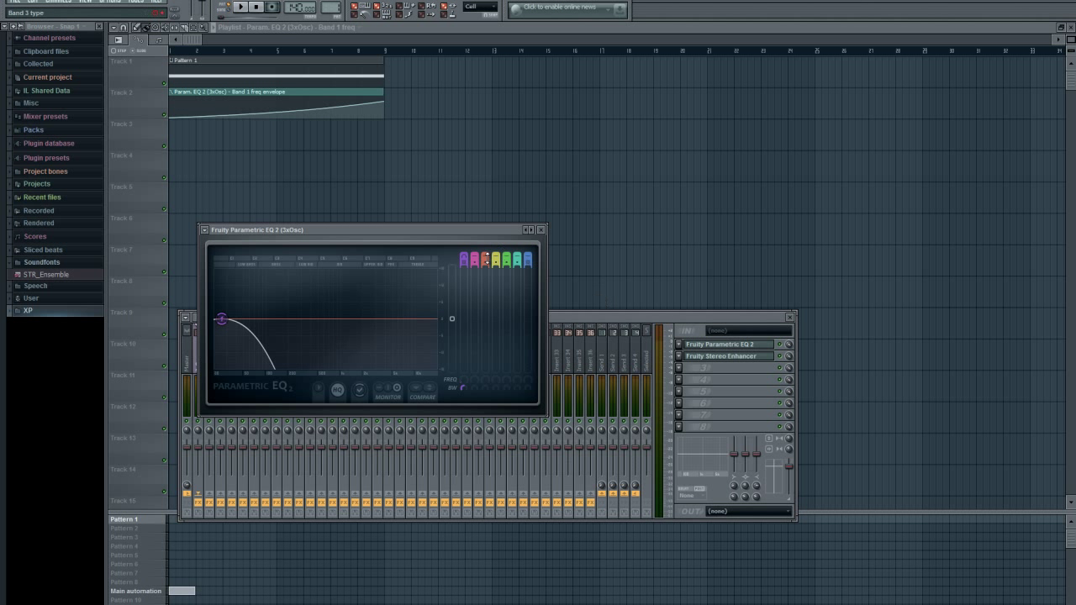
left_click_drag(498, 258, 497, 251)
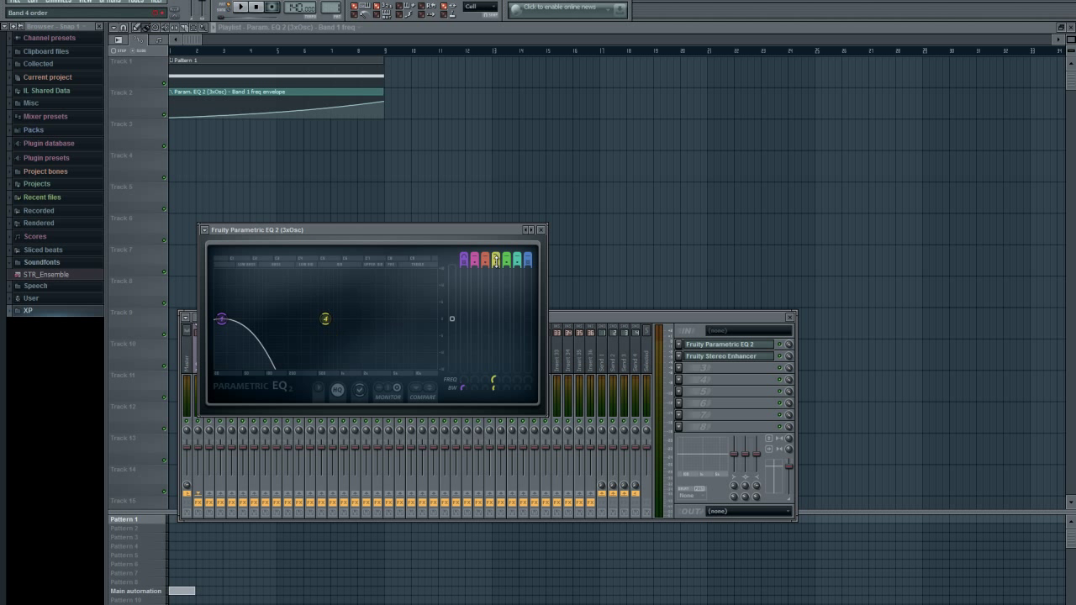
left_click(495, 262)
scroll(496, 261, "up", 1)
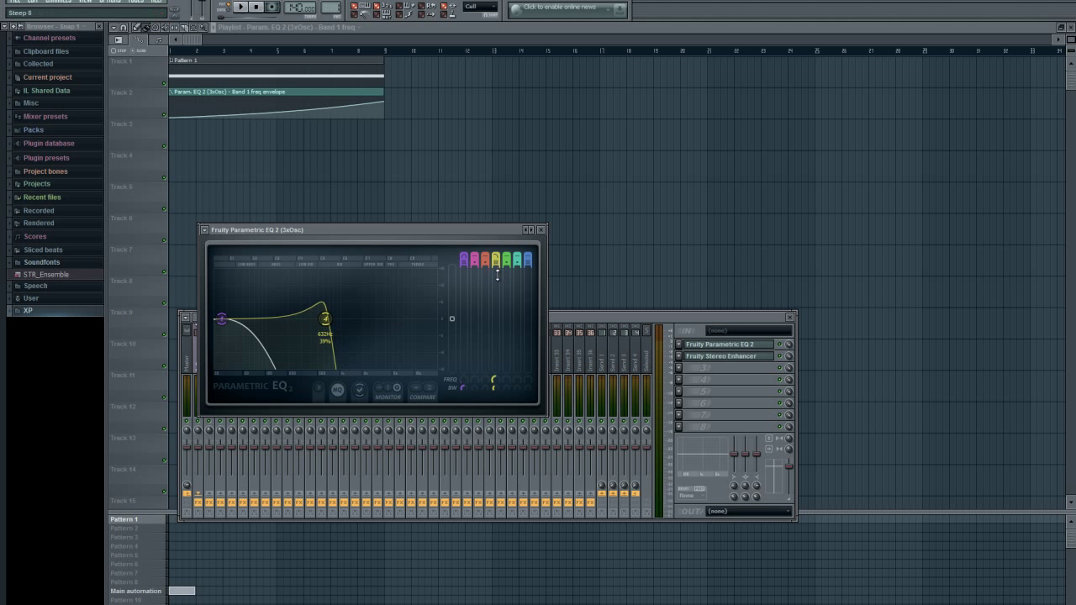
right_click(494, 388)
left_click(513, 394)
left_click_drag(335, 322, 434, 323)
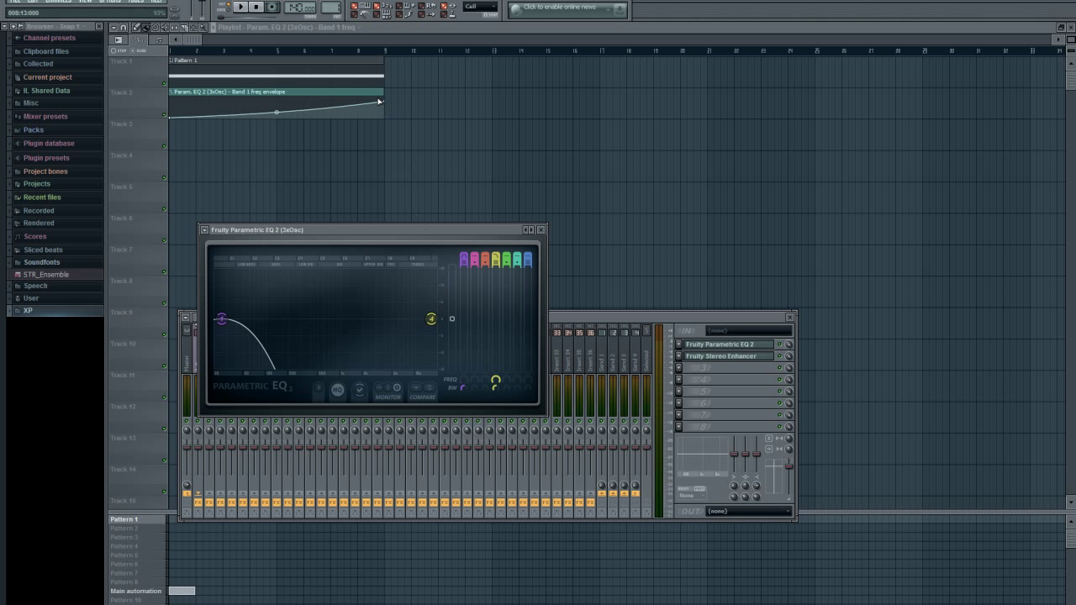
left_click(543, 229)
Play the arrangement in song mode and check the frequency sweep in Parametric EQ 2
left_click(229, 13)
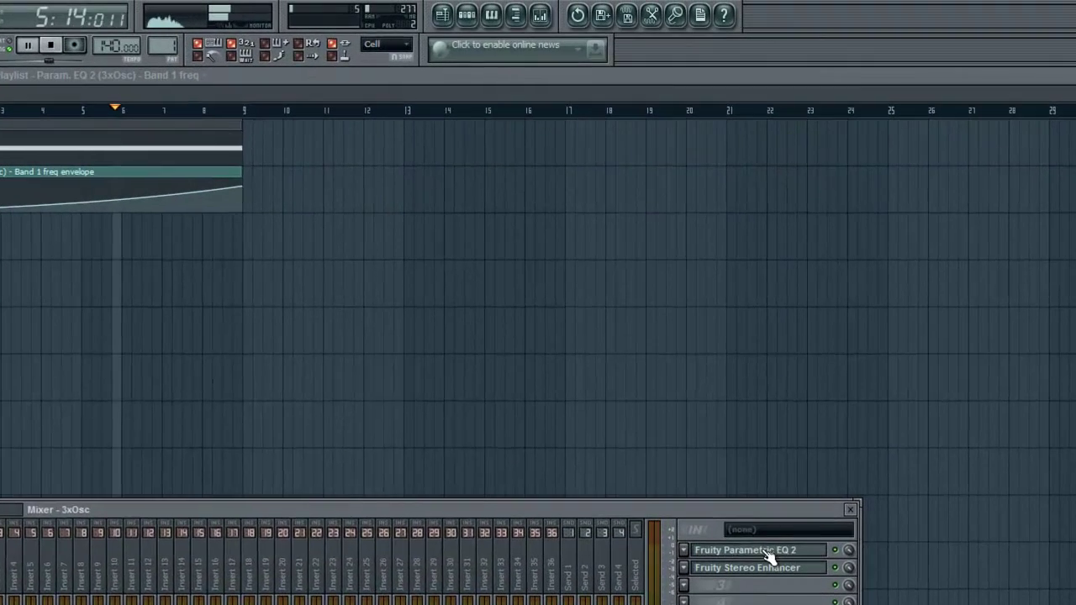
left_click(767, 556)
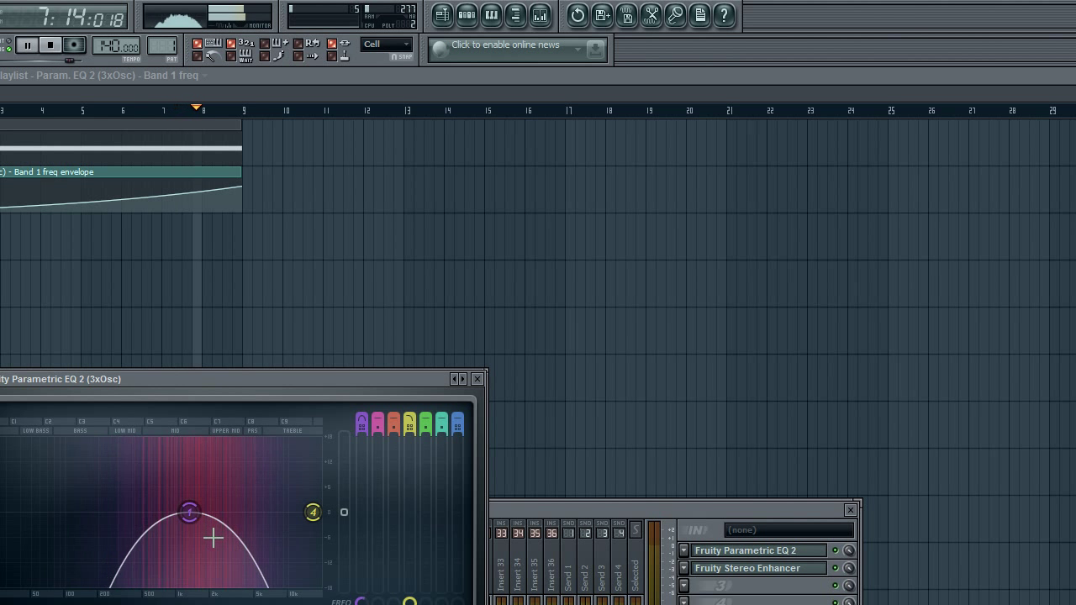
left_click(50, 44)
left_click(479, 380)
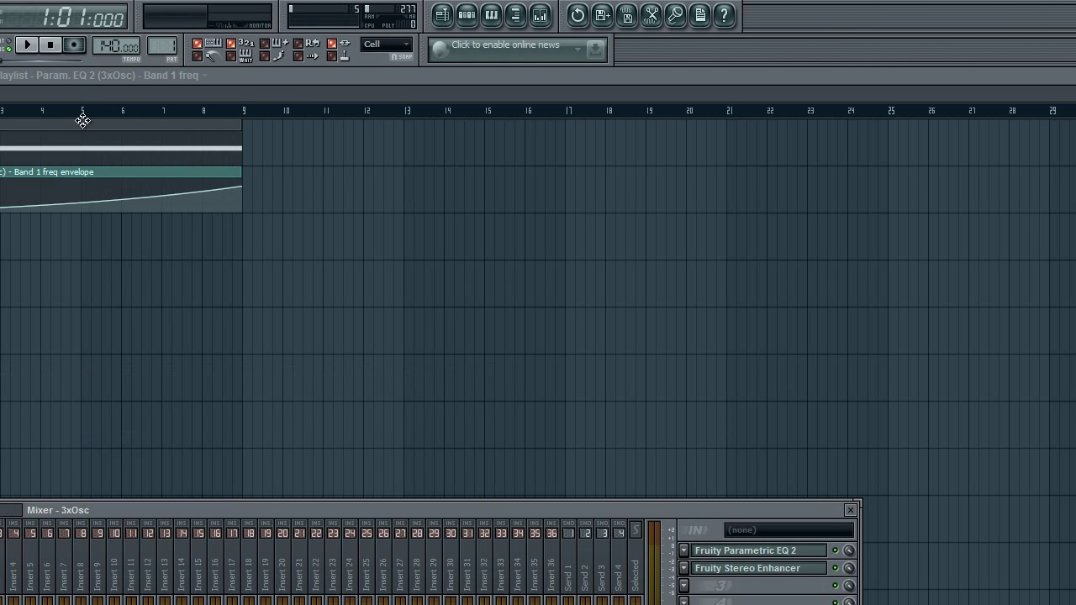
Show the Unsorted channels and add the VFH2 128BPM Streetfight Kick sample as a new channel
left_click(466, 14)
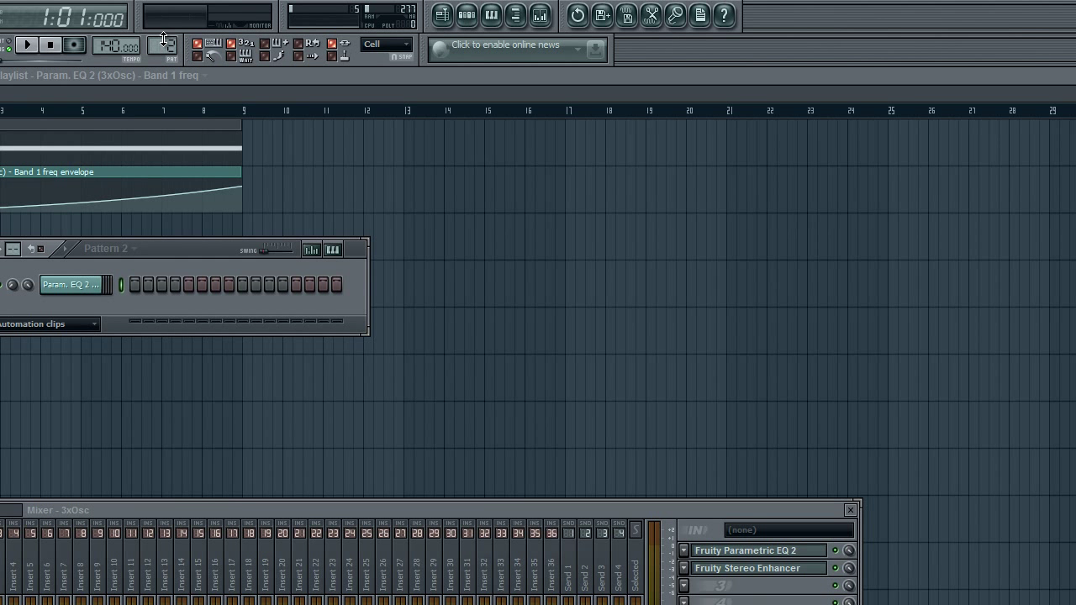
left_click(61, 323)
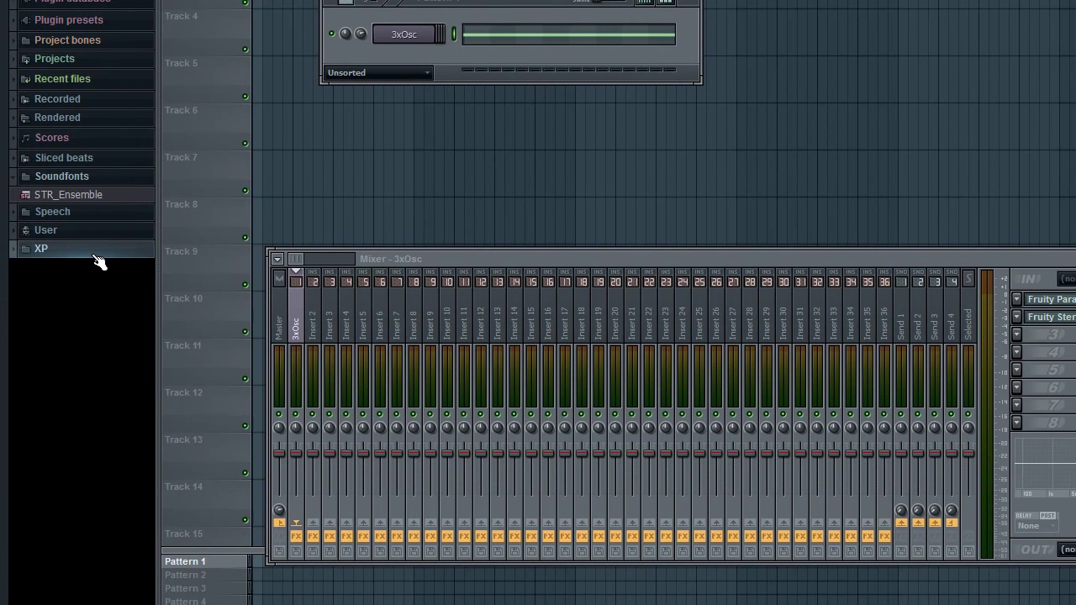
left_click(96, 254)
left_click(106, 476)
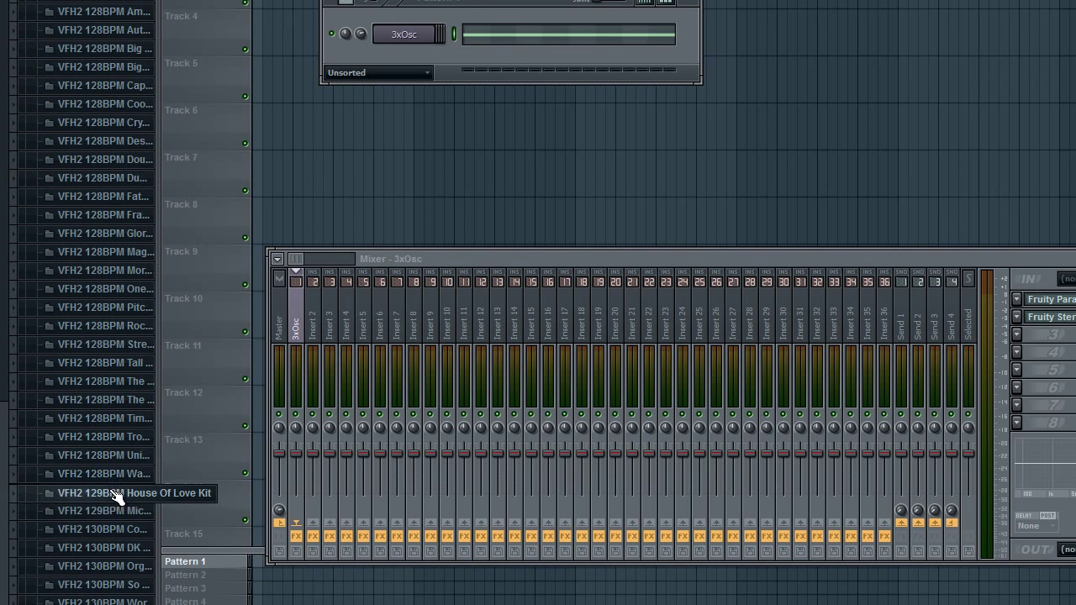
left_click(122, 347)
left_click_drag(126, 373, 408, 57)
right_click(408, 57)
left_click(614, 73)
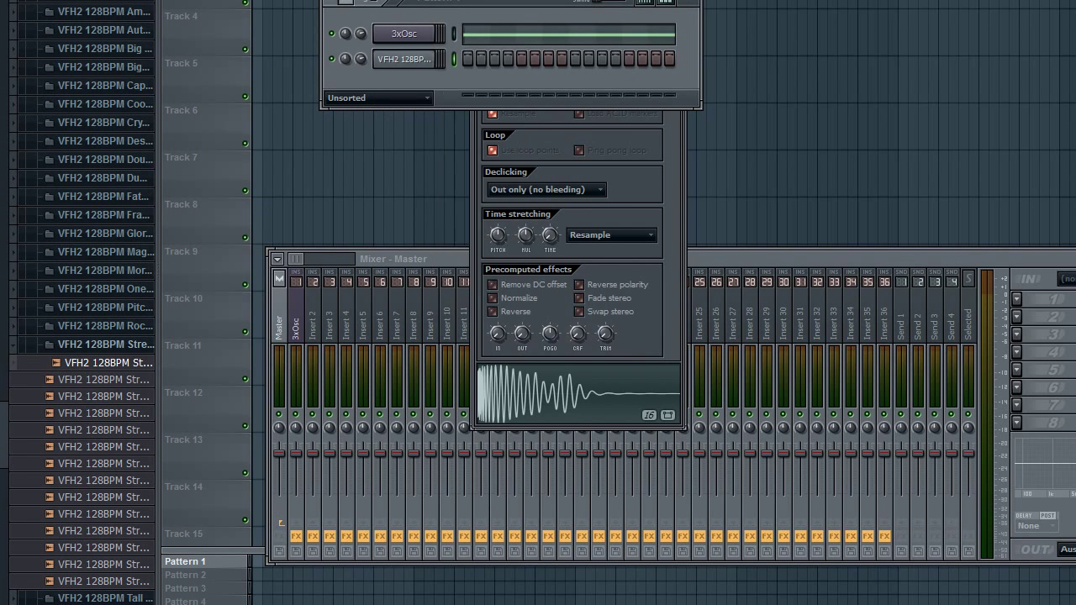
Fill the kick channel in Pattern 2 with a hit every 4 steps
key("2")
right_click(402, 61)
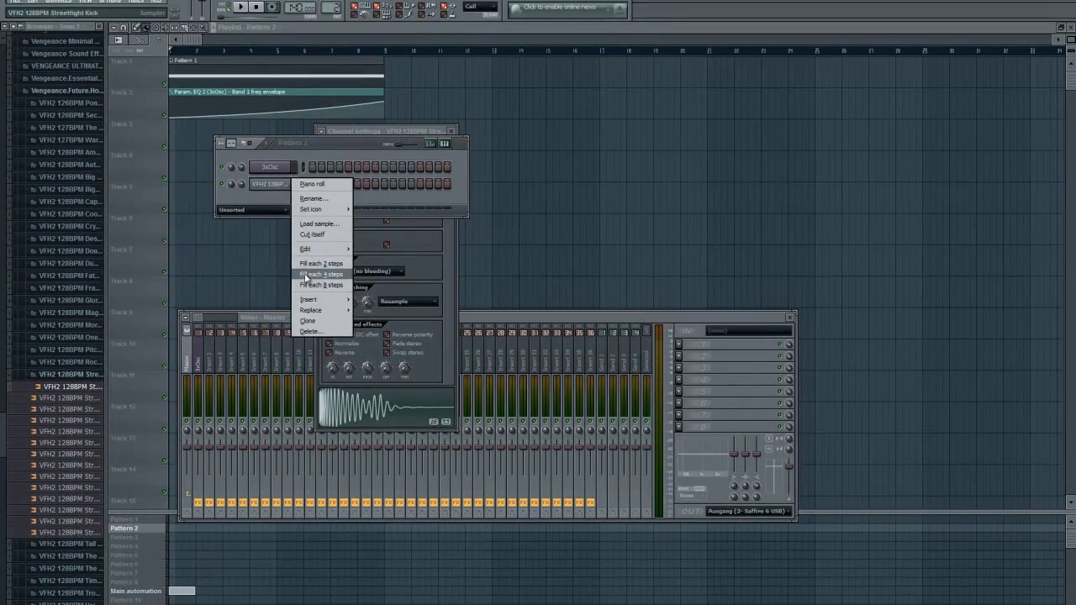
left_click(452, 195)
left_click(37, 90)
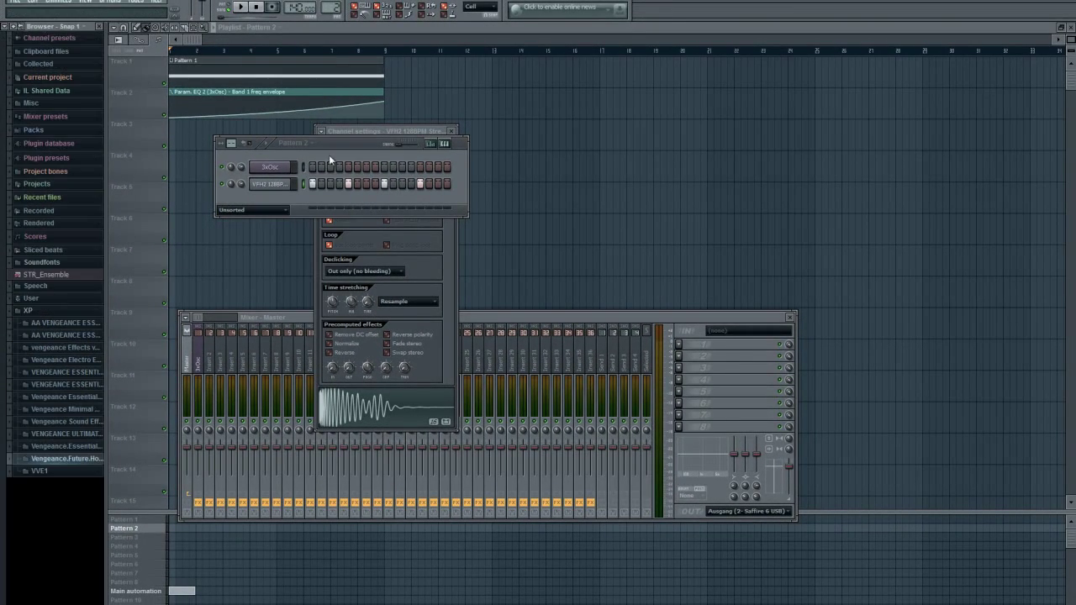
Paint Pattern 2 repeatedly along Track 3 of the playlist, beneath the noise and its automation clip
left_click_drag(172, 156, 320, 154)
left_click_drag(381, 165, 383, 164)
left_click(385, 6)
Link the kick channel to mixer Insert 2 and sidechain that track to the 3xOsc track
left_click(280, 185)
key("F9")
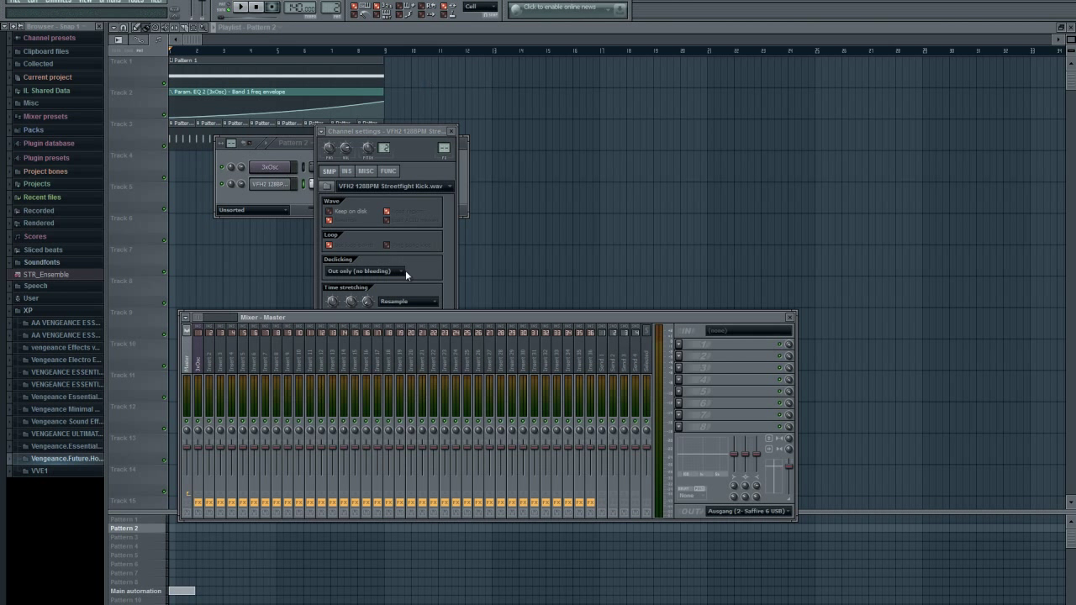
right_click(211, 371)
left_click(382, 363)
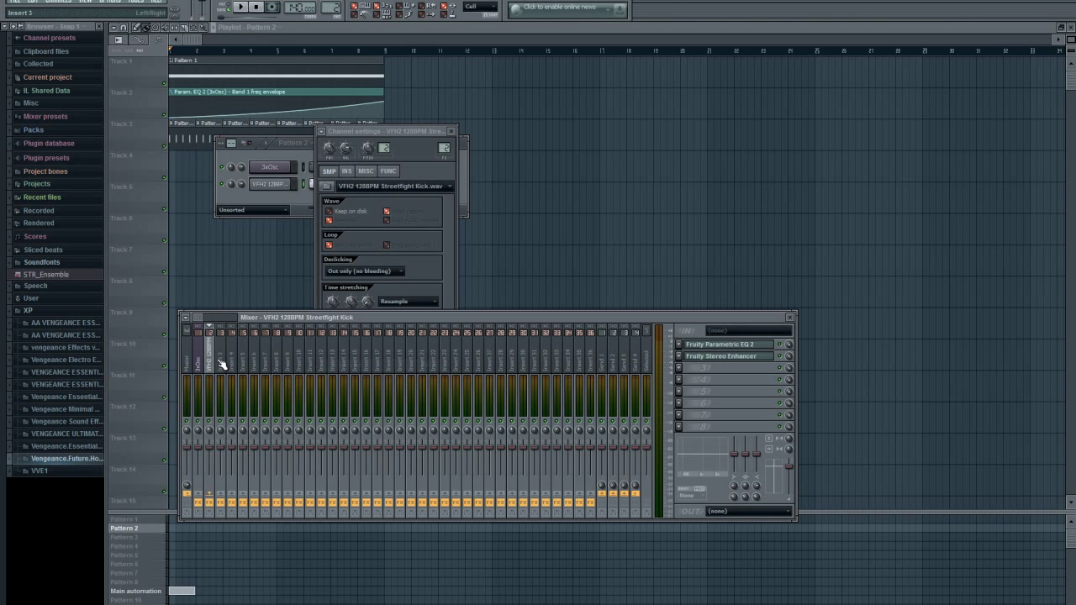
right_click(201, 498)
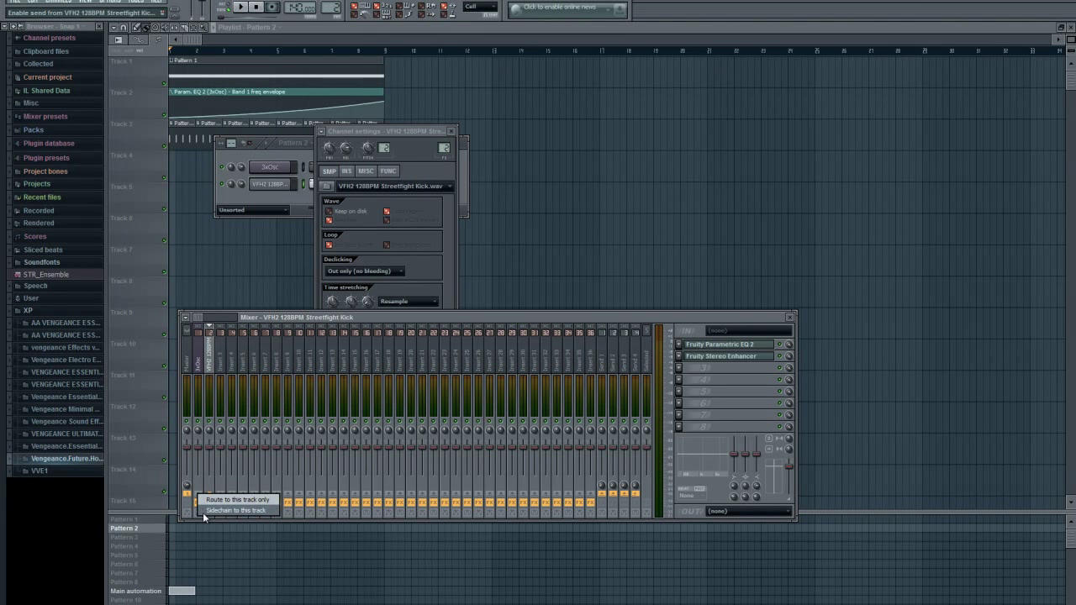
left_click(260, 511)
Add Fruity Limiter to effect slot 3 of the 3xOsc track and switch it to compressor mode
left_click(200, 360)
left_click(677, 367)
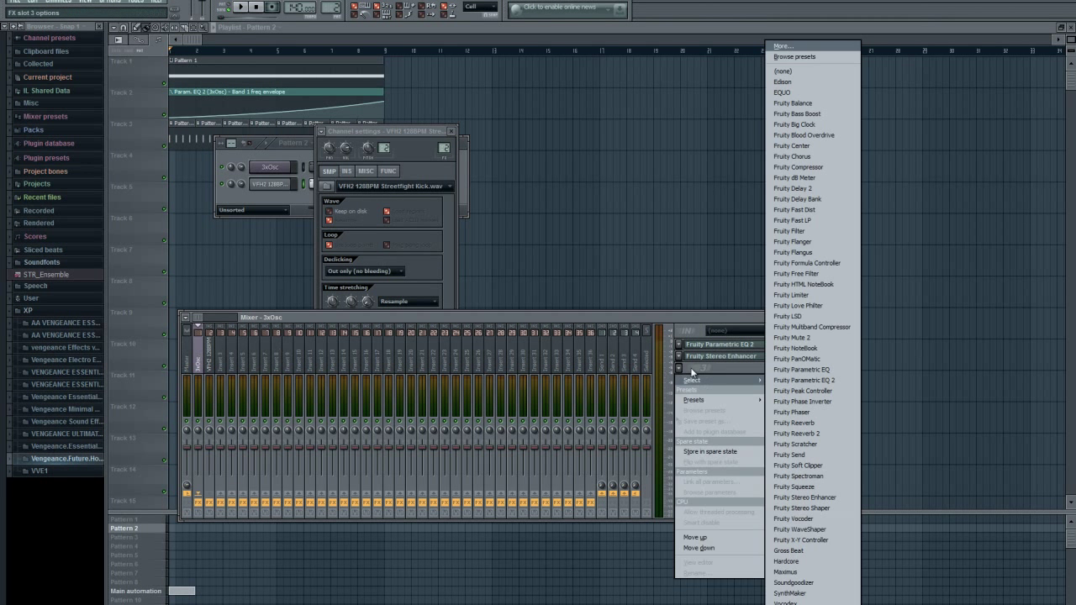
left_click(802, 293)
left_click(380, 330)
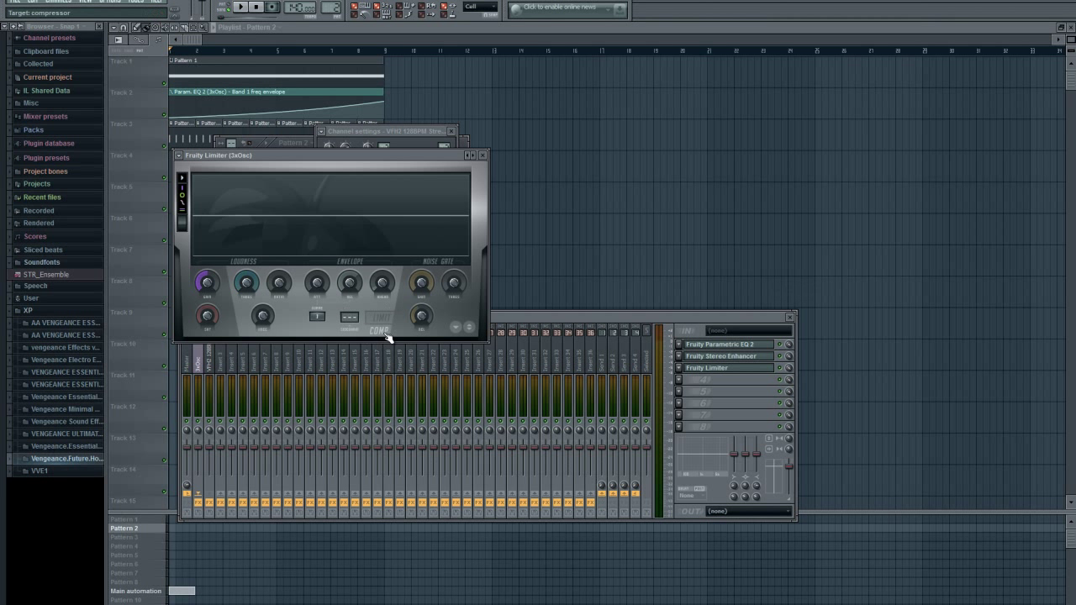
Set the Fruity Limiter's sidechain source to the VFH2 128BPM Streetfight Kick track
left_click(346, 319)
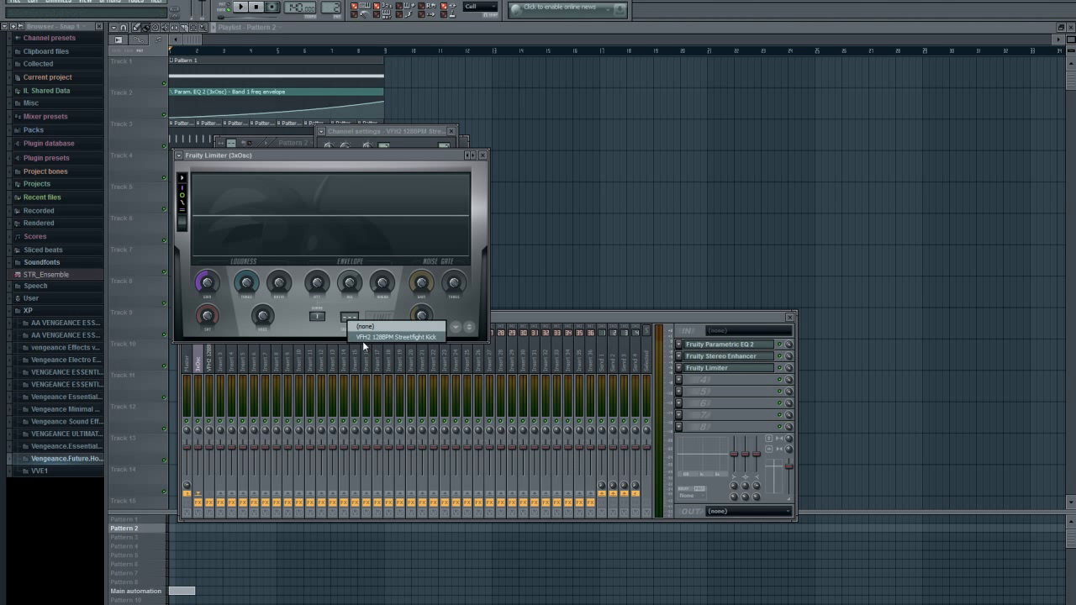
left_click(414, 338)
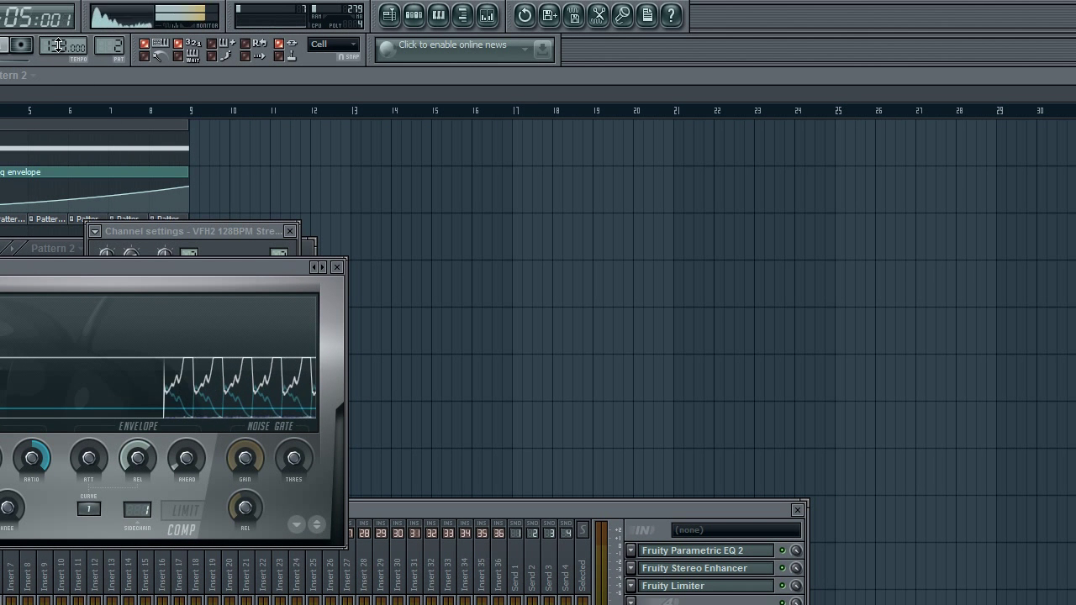
Set the project tempo to 128 BPM and close the kick's channel settings and the step sequencer
left_click_drag(58, 45, 54, 85)
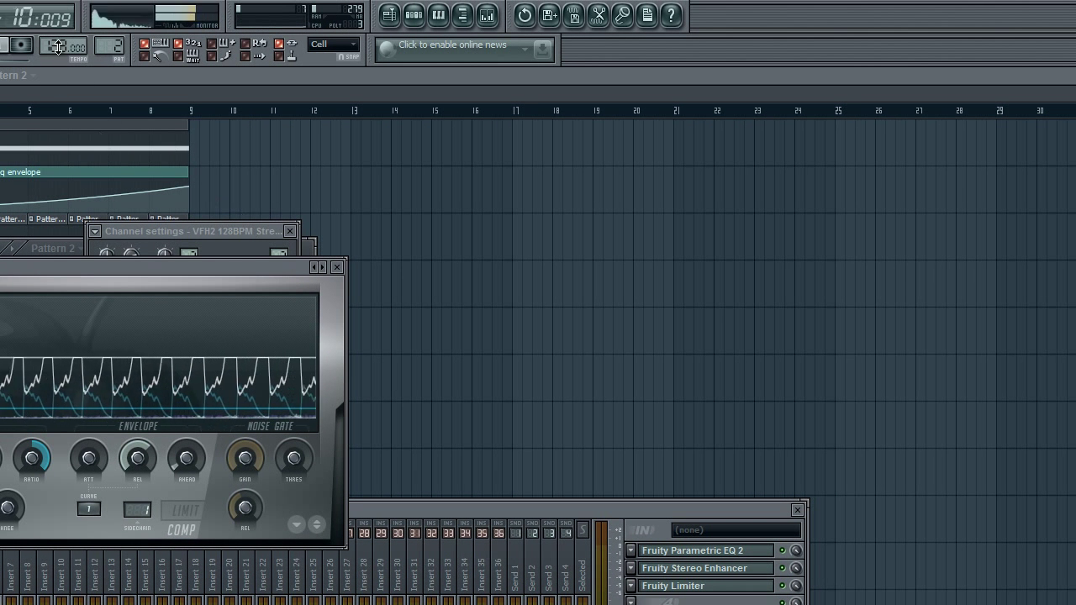
left_click(303, 242)
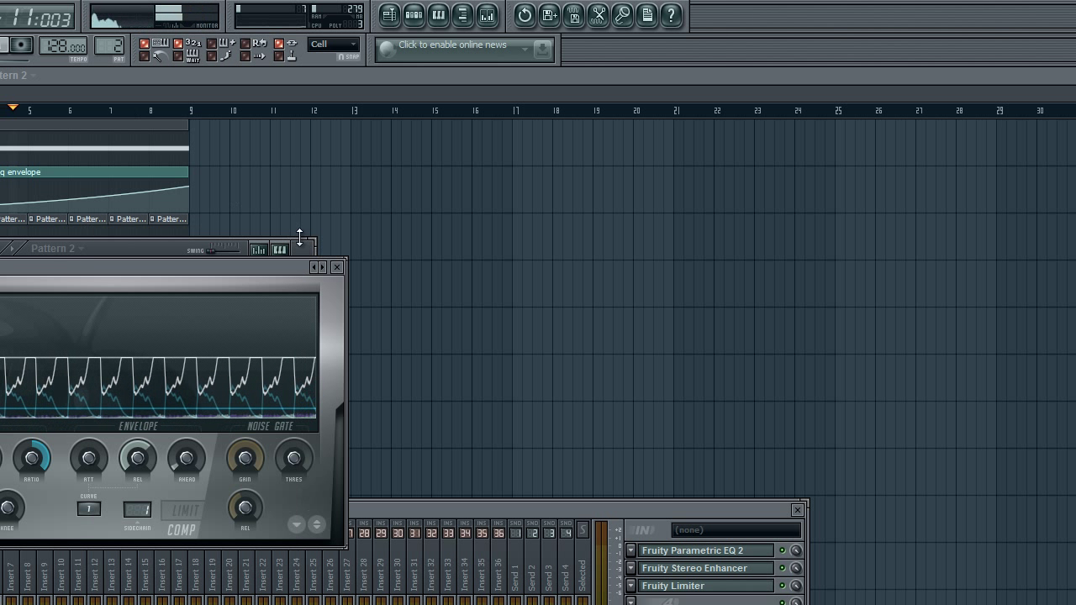
left_click(410, 20)
left_click(410, 20)
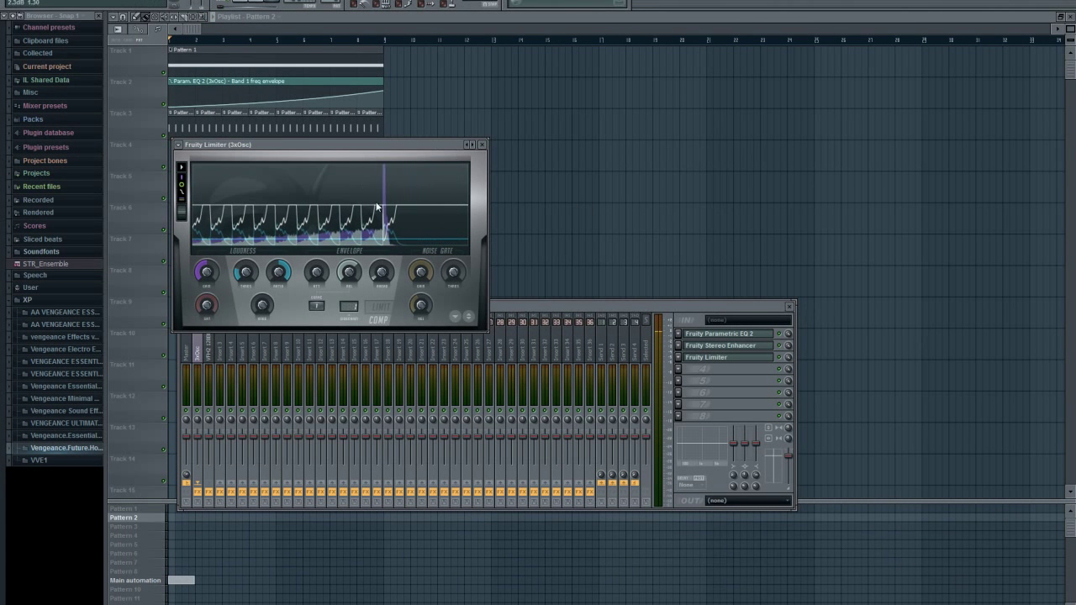
Insert Fruity Delay 2 in slot 3 of the 3xOsc track, ahead of Fruity Limiter, with both effect windows closed
left_click_drag(385, 151, 656, 125)
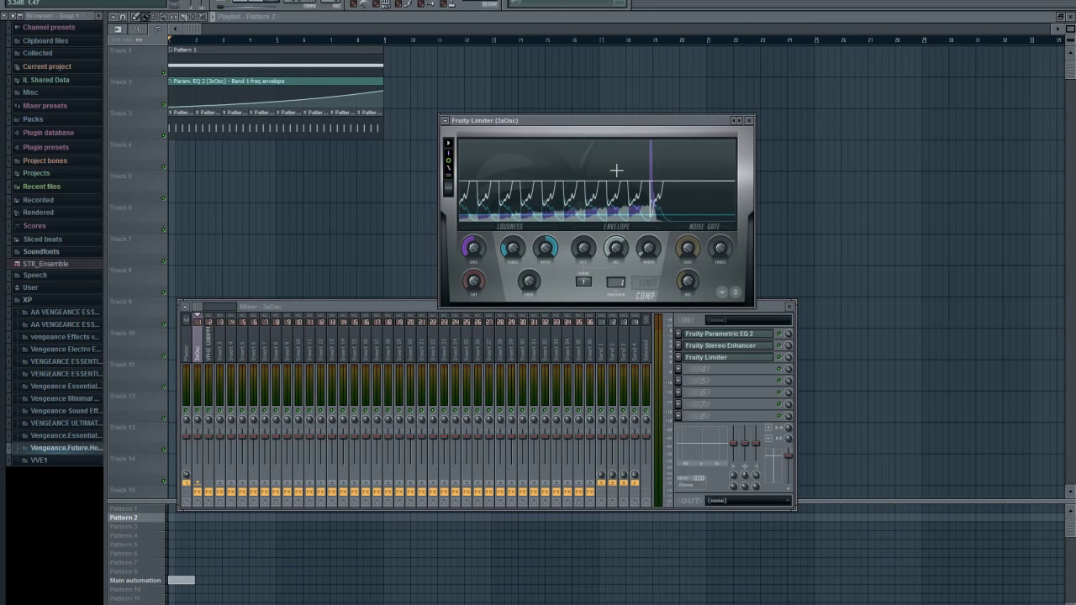
left_click(750, 121)
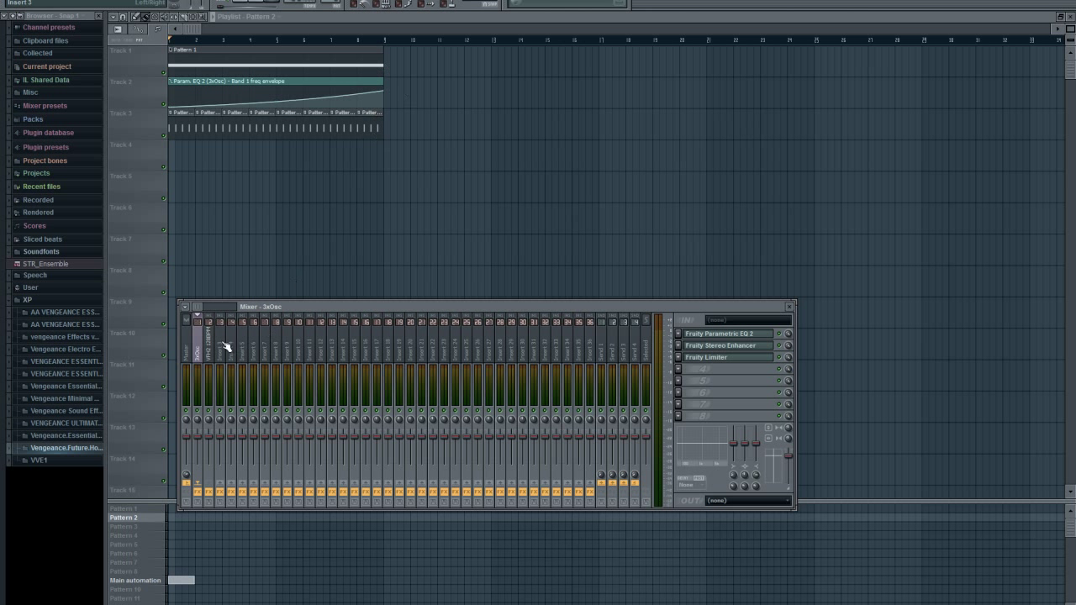
left_click(709, 369)
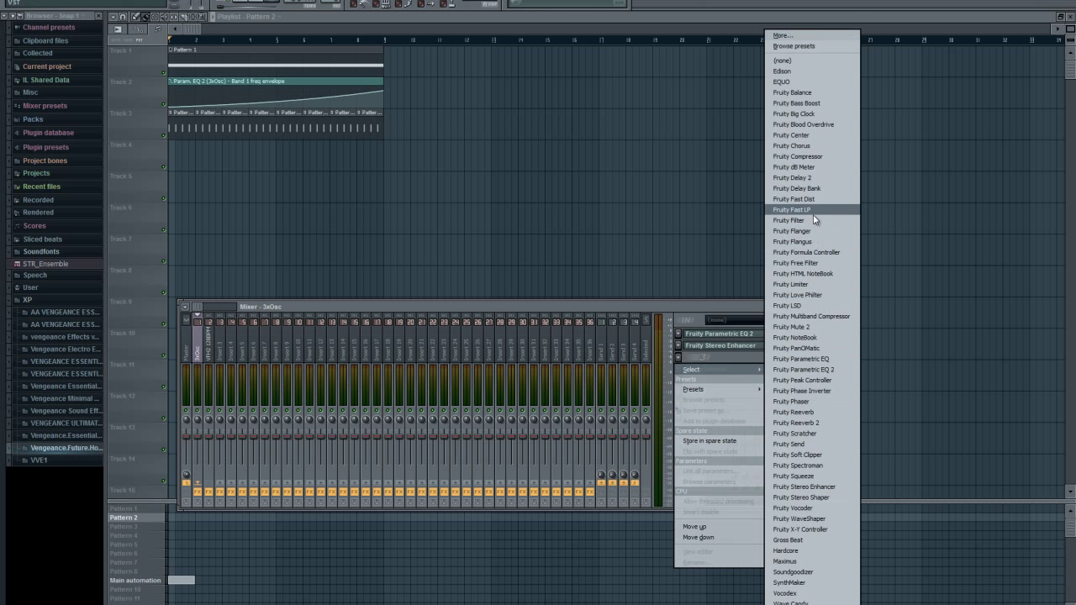
left_click(809, 178)
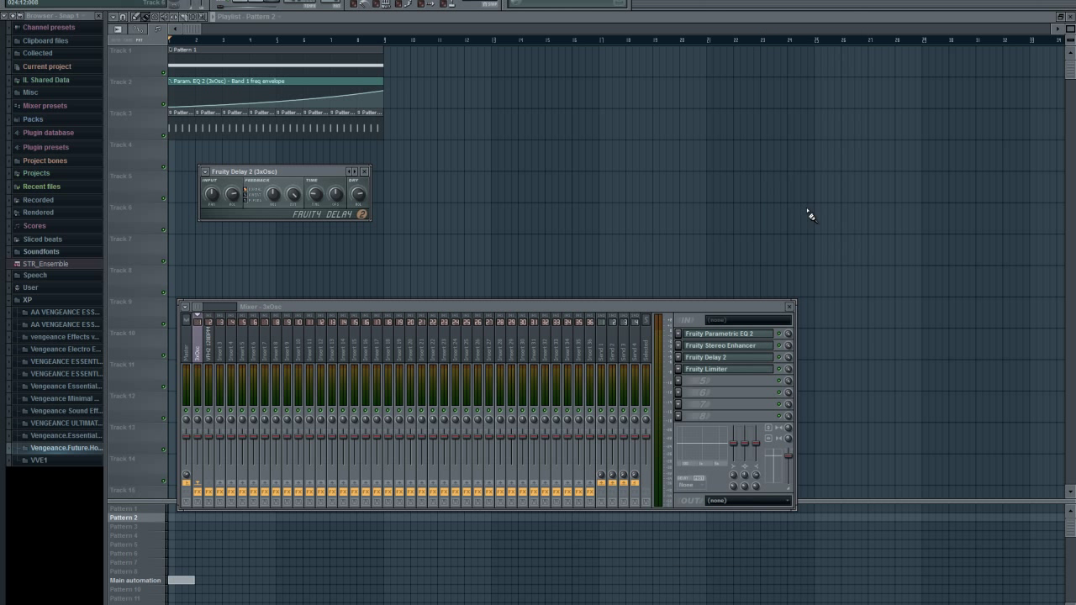
right_click(352, 174)
left_click(379, 202)
left_click(364, 172)
Extend the Band 1 freq automation clip on Track 2 to bar 13, play the arrangement from the start and stop it
left_click_drag(384, 80, 490, 82)
left_click(340, 194)
right_click(403, 179)
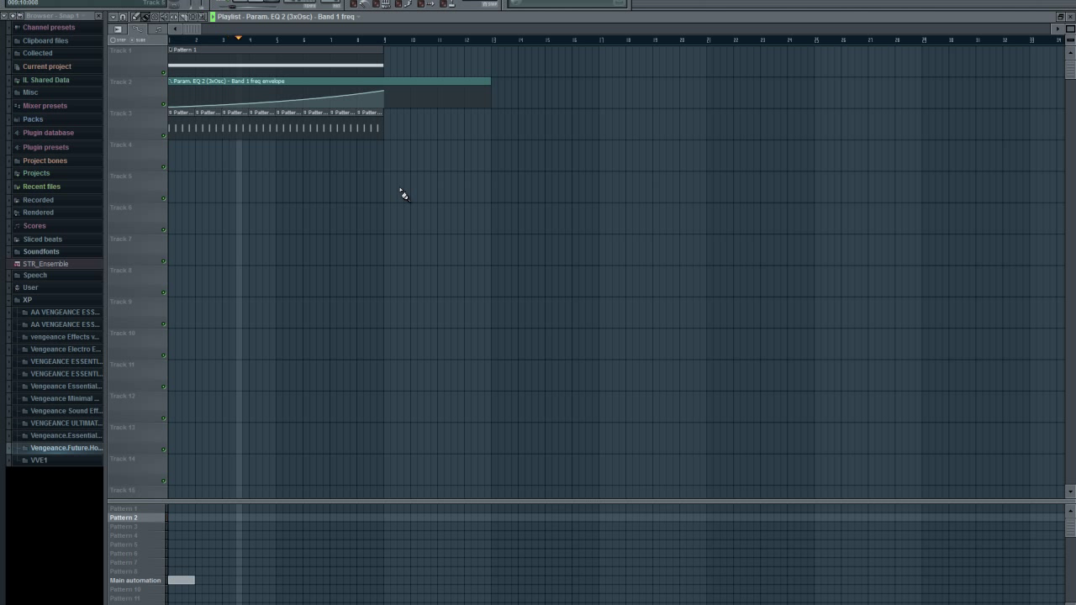
left_click(402, 195)
right_click(394, 202)
left_click(394, 202)
right_click(407, 201)
left_click_drag(412, 213, 432, 216)
right_click(434, 216)
left_click(438, 210)
right_click(440, 210)
left_click(441, 210)
left_click(442, 210)
right_click(454, 207)
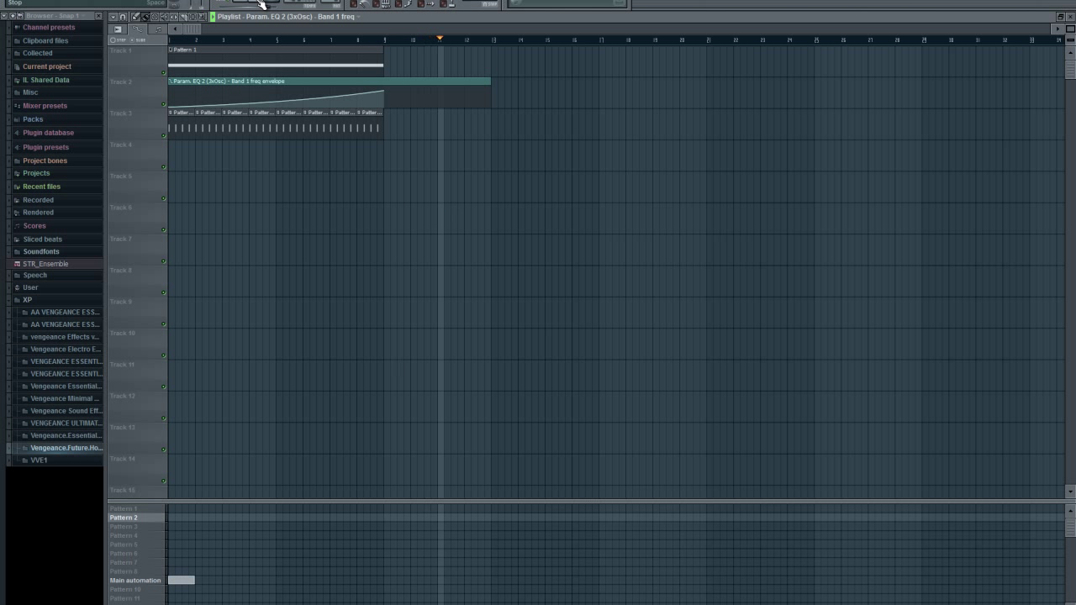
left_click(261, 4)
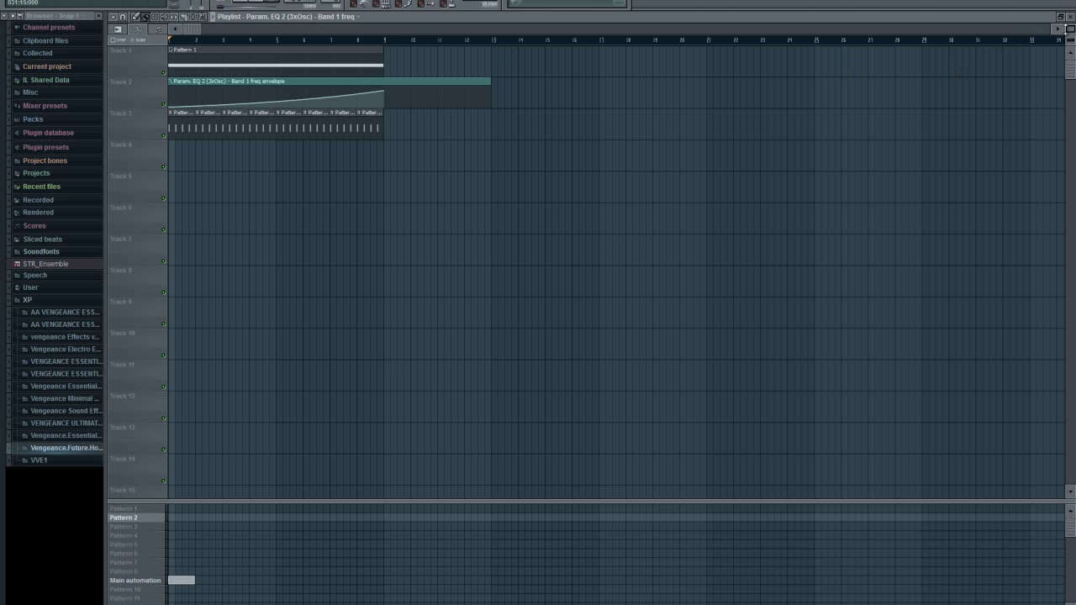
Switch to YouTube in the browser, open the signed-in account's channel page and look through its profile and comments
left_click(1069, 17)
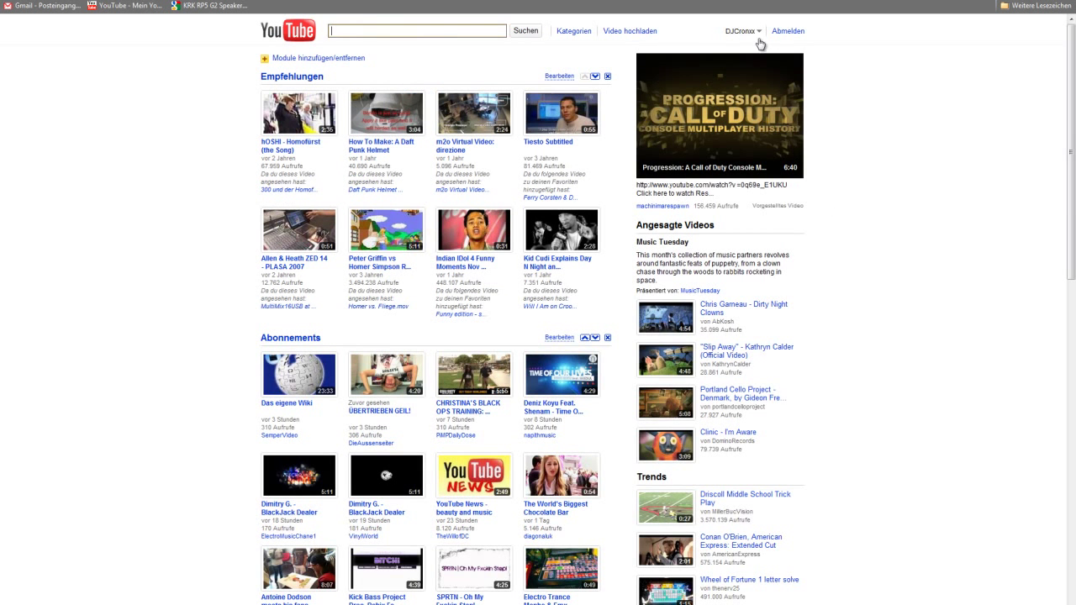
left_click(755, 31)
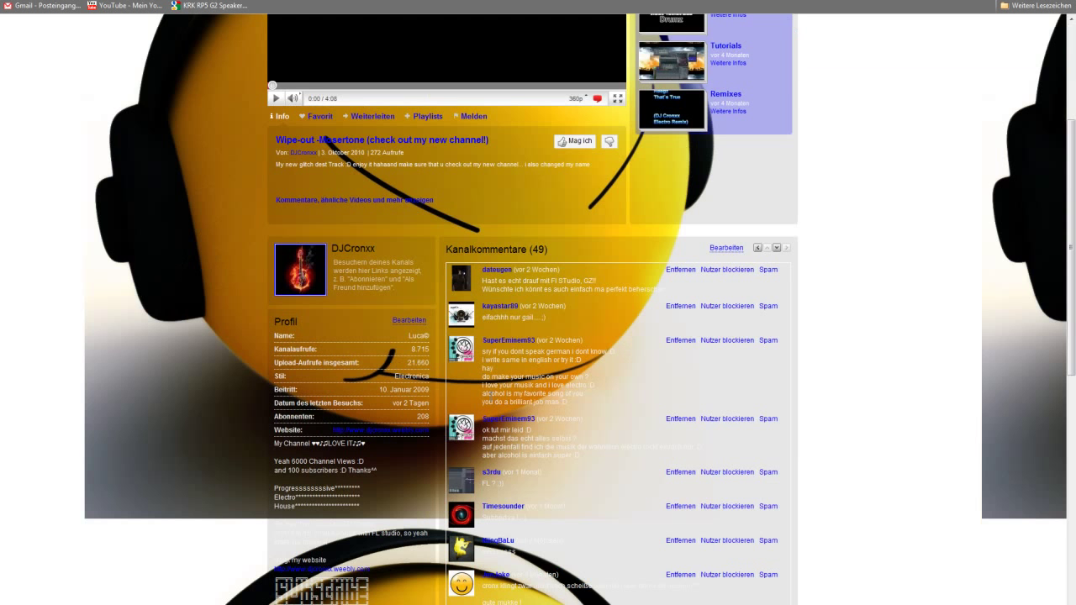
scroll(489, 398, "down", 4)
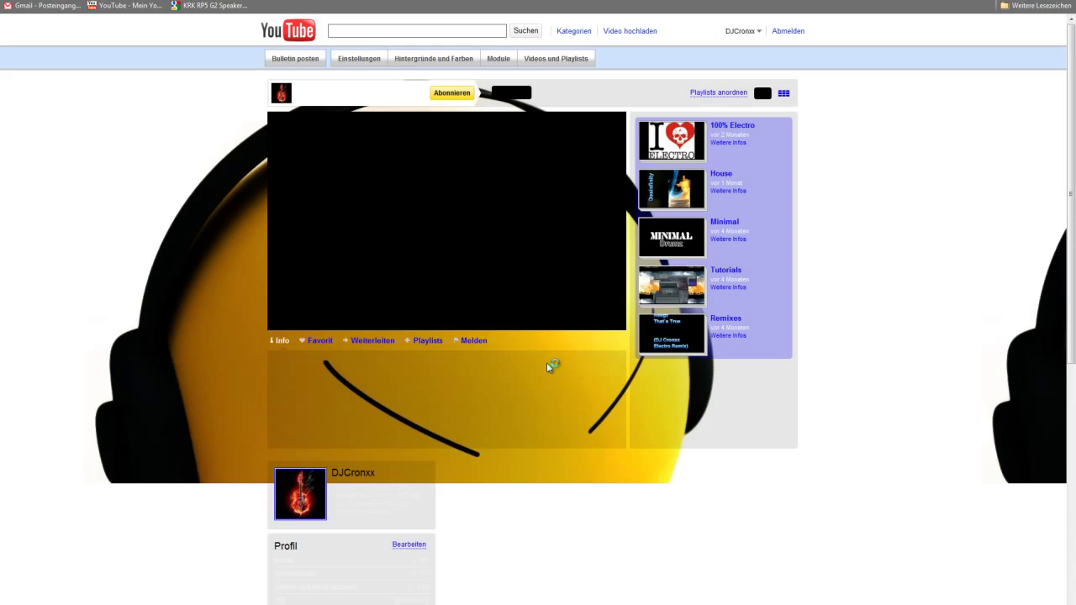
scroll(413, 426, "down", 4)
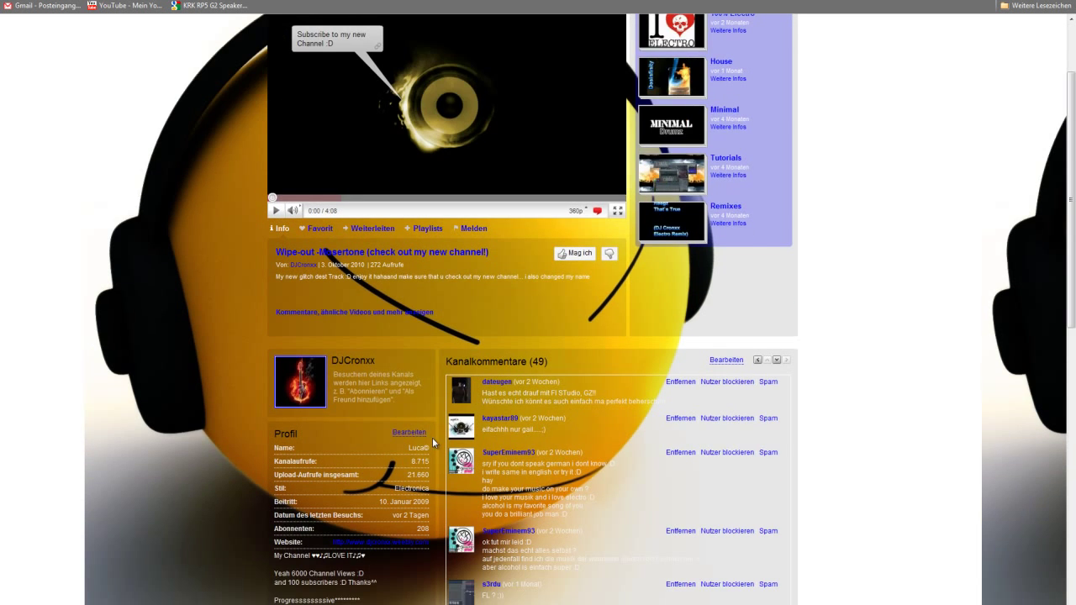